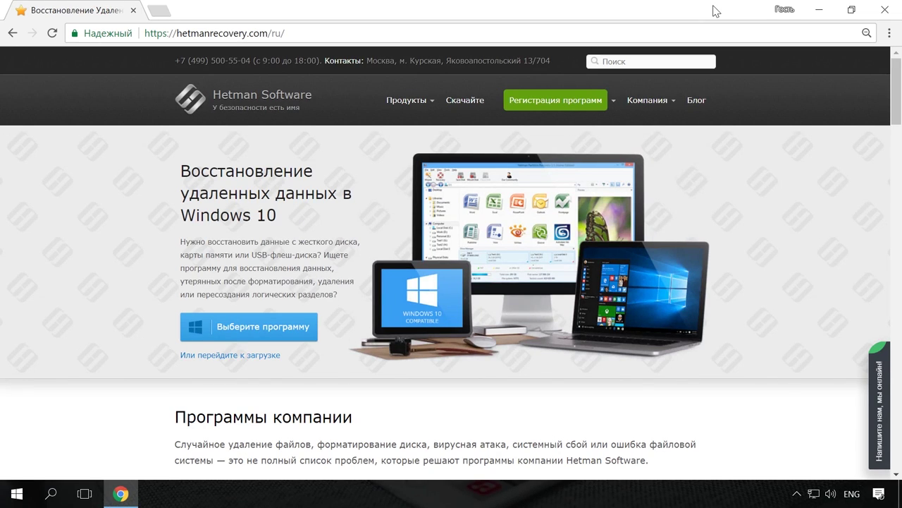
- Open the Partition Recovery product page on the Hetman Software site and look over its description
mouse_move(430, 106)
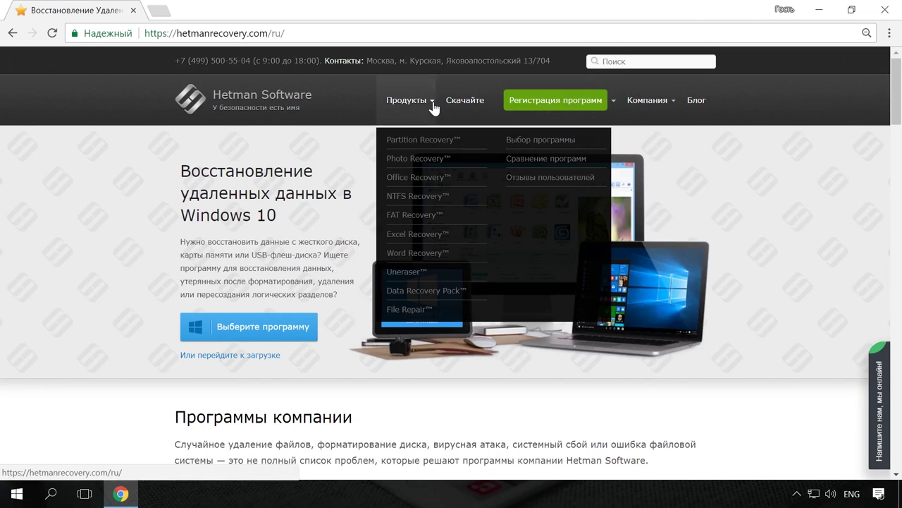
left_click(443, 143)
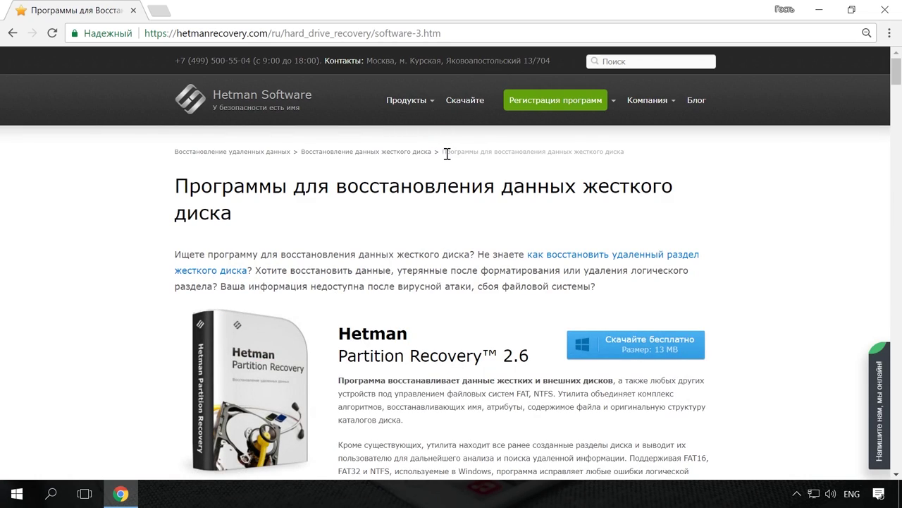
scroll(449, 167, "down", 1)
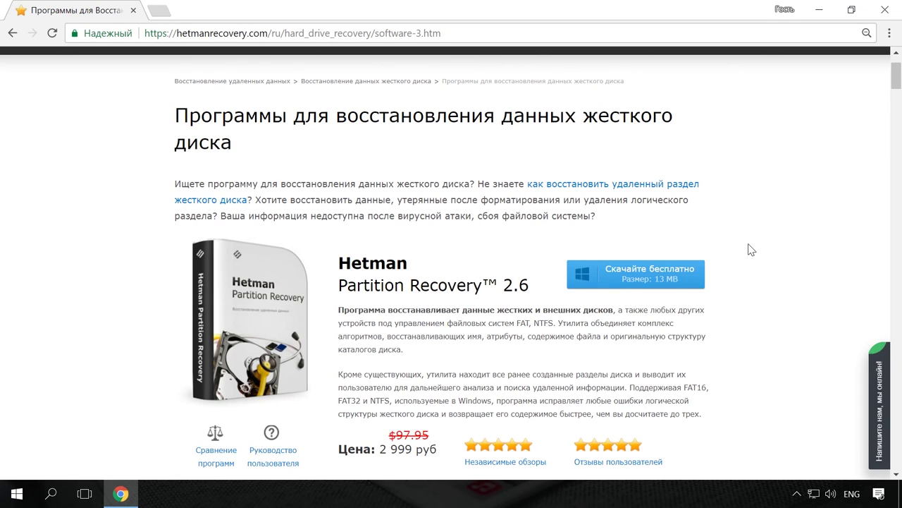
scroll(750, 245, "up", 1)
- Open the site's blog, view the article on quickly finding files on a Windows computer, and open the online chat
left_click(699, 100)
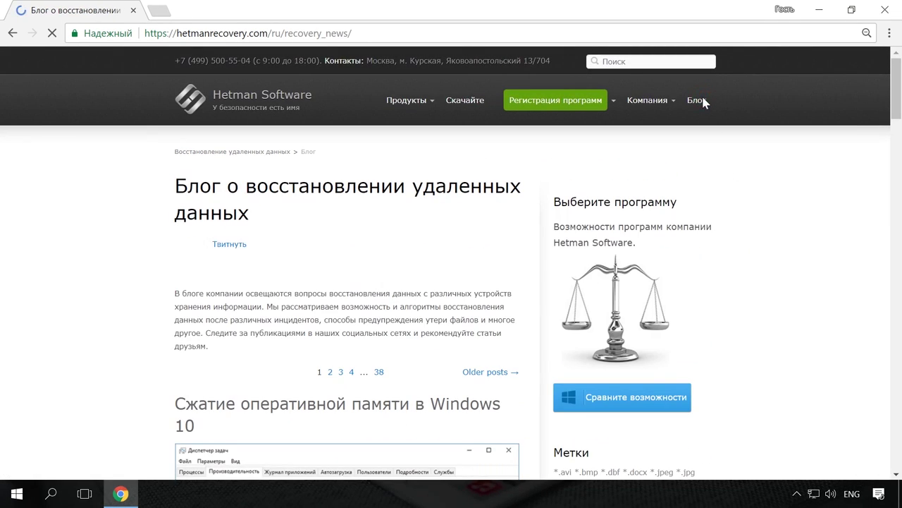
scroll(771, 165, "down", 8)
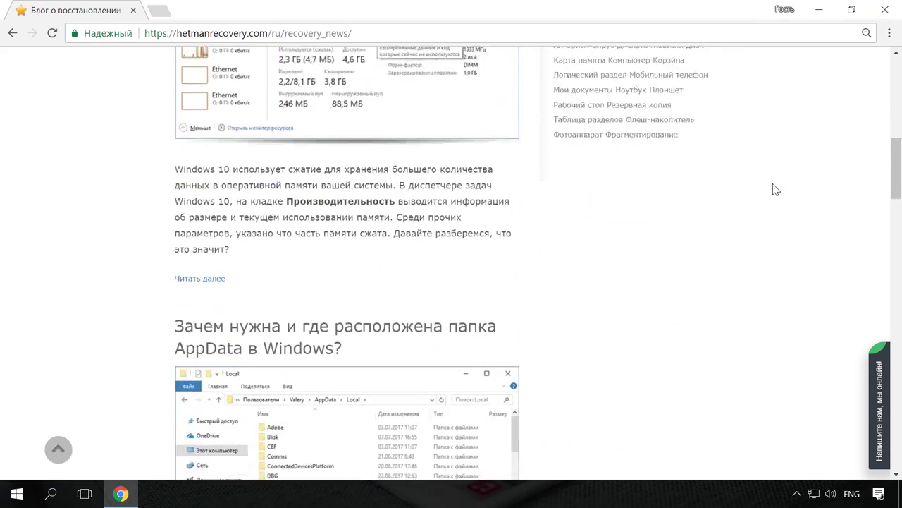
scroll(774, 188, "down", 8)
left_click(484, 231)
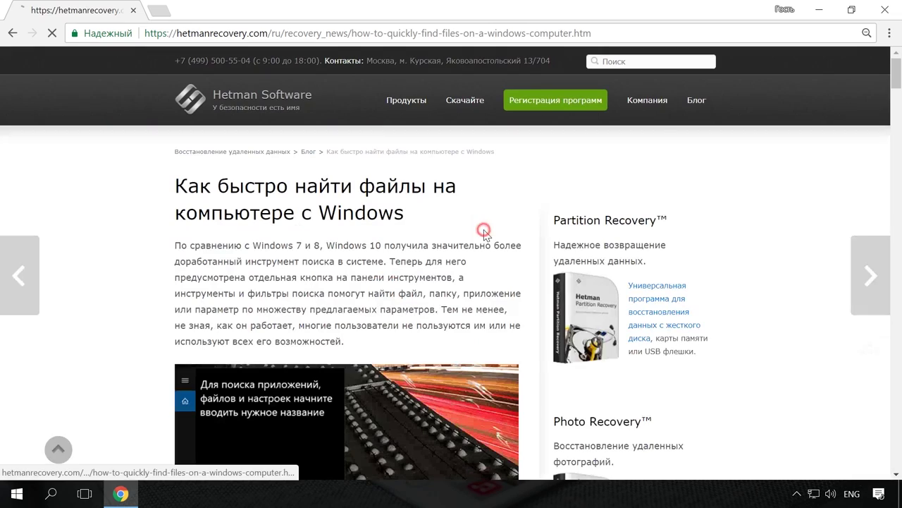
scroll(520, 230, "down", 6)
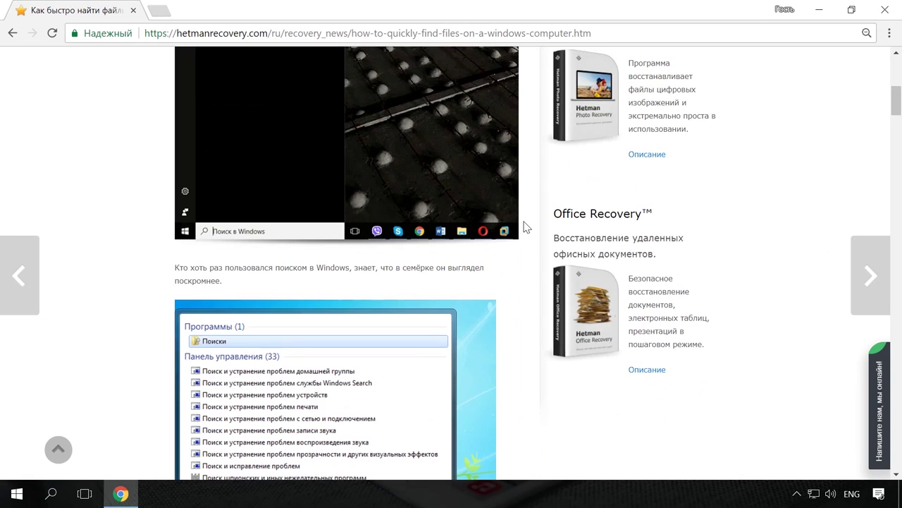
scroll(523, 227, "up", 6)
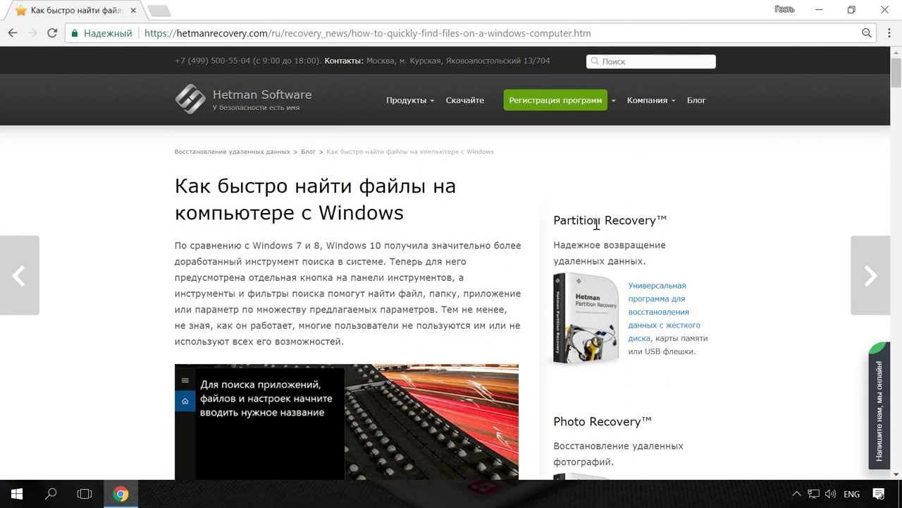
left_click(874, 393)
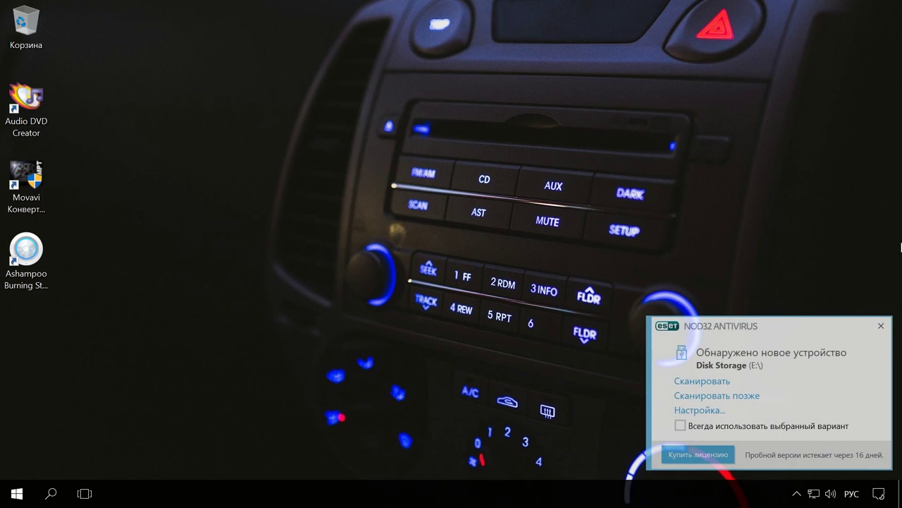
- Dismiss the antivirus new-device notification and open the USB drive (E:) in a File Explorer window
left_click(881, 325)
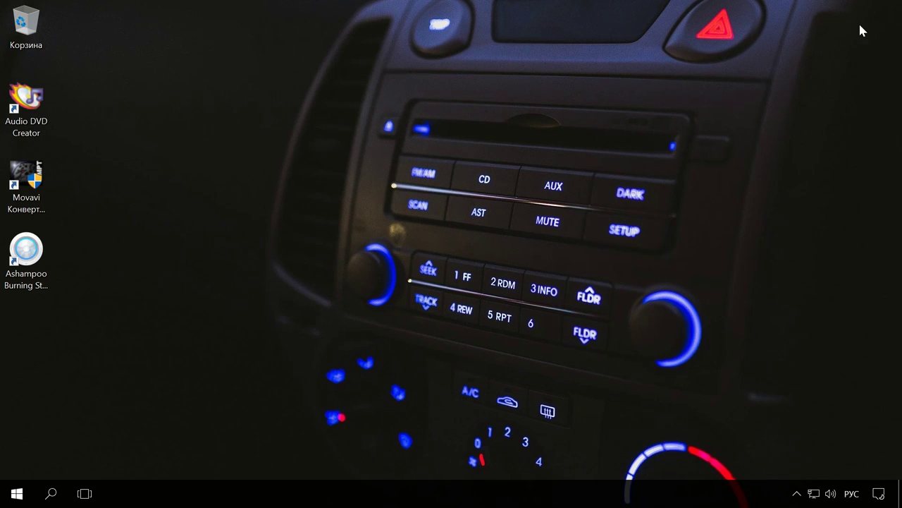
key("super+e")
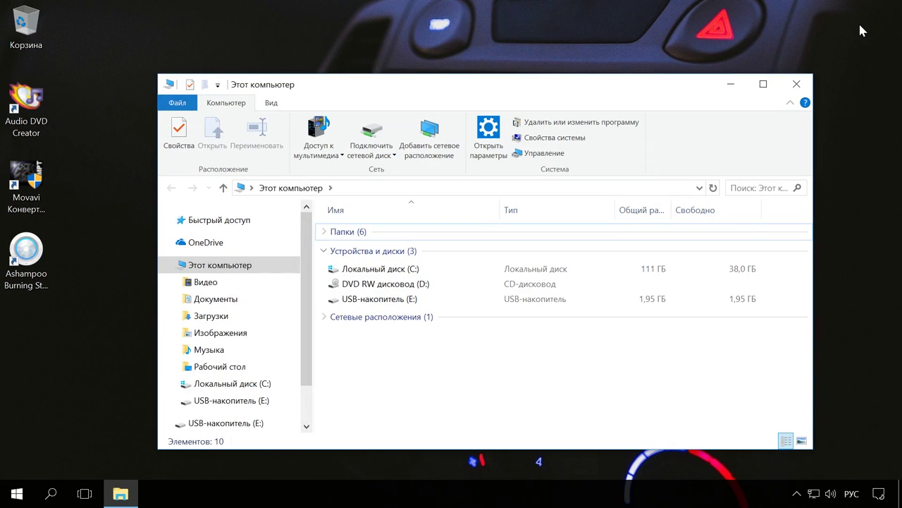
double_click(374, 302)
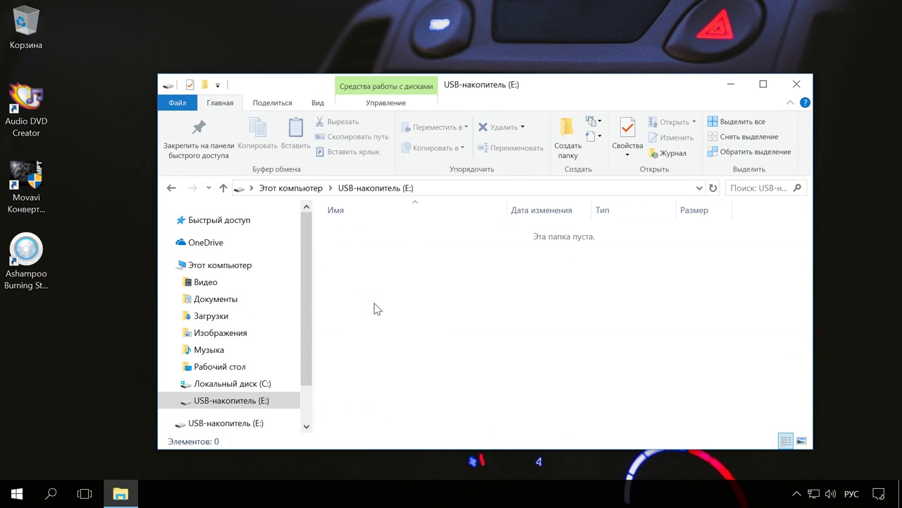
left_click_drag(286, 85, 217, 28)
- Open the Музыка folder in a second File Explorer window placed beside the USB drive window
key("super+e")
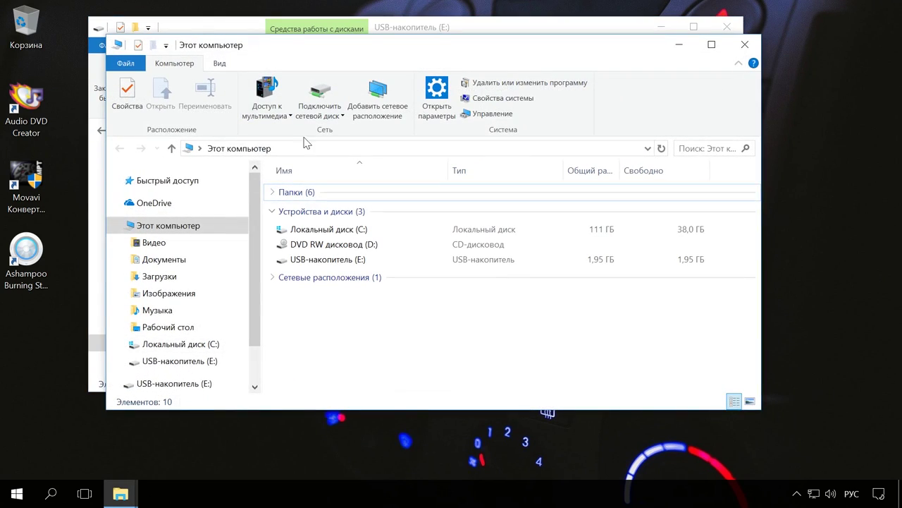
left_click(169, 312)
left_click_drag(326, 50, 589, 150)
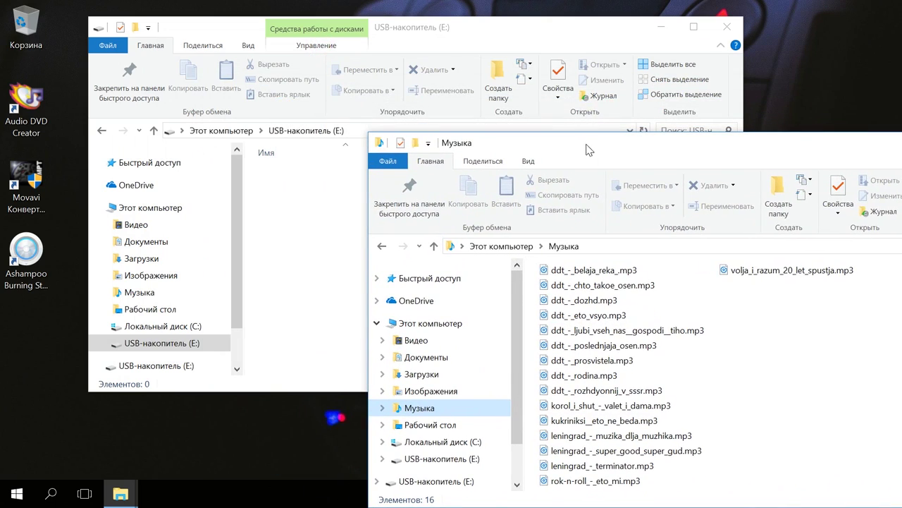
- Copy all the MP3 files from the Музыка folder to the USB drive (E:) and close the Музыка window
left_click(619, 272)
key("ctrl+a")
left_click_drag(619, 272, 313, 258)
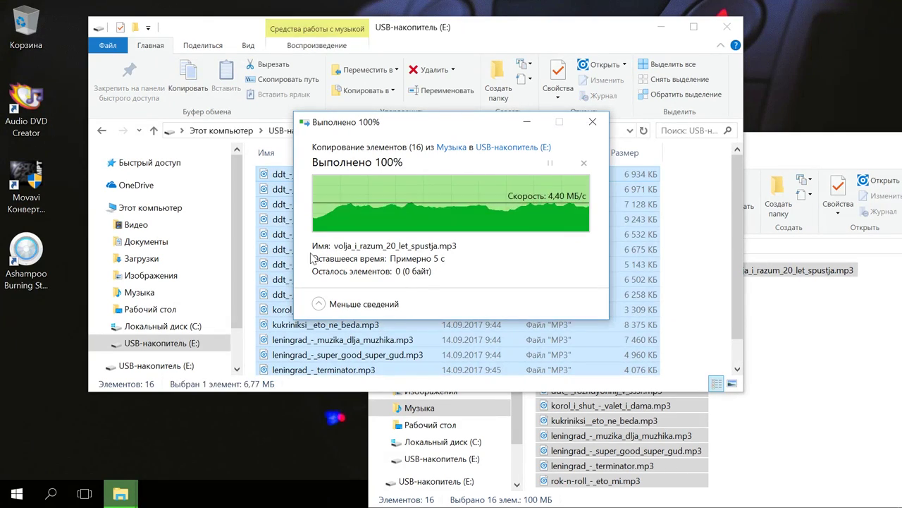
left_click_drag(838, 154, 693, 163)
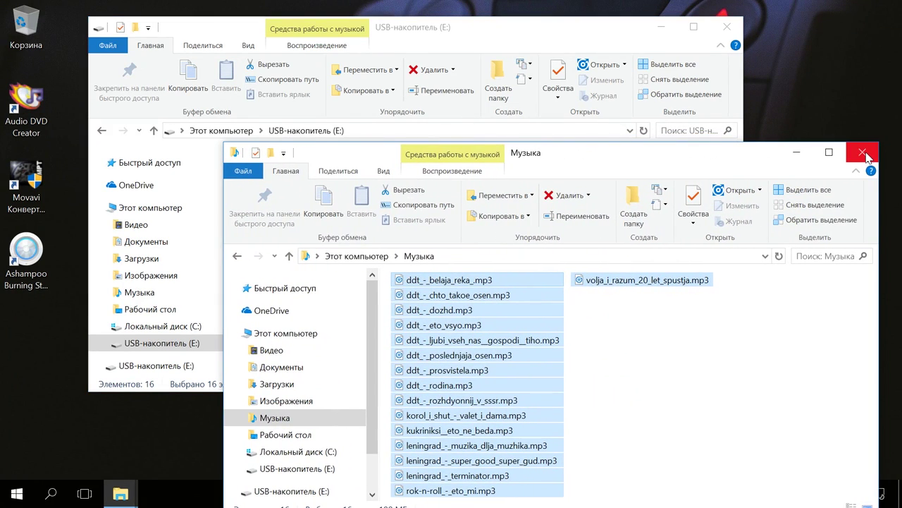
left_click(861, 152)
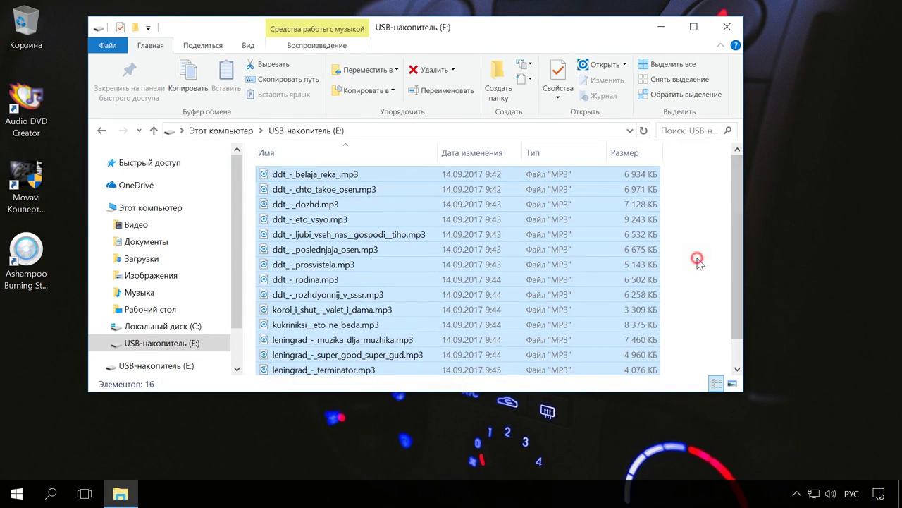
left_click(698, 260)
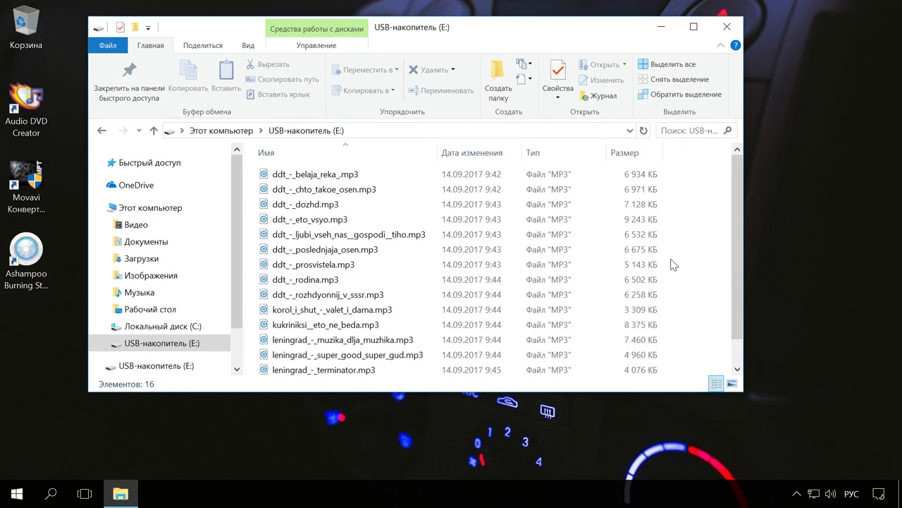
- Check the file system of the USB drive (E:) in its properties, then close the properties and File Explorer
left_click(224, 130)
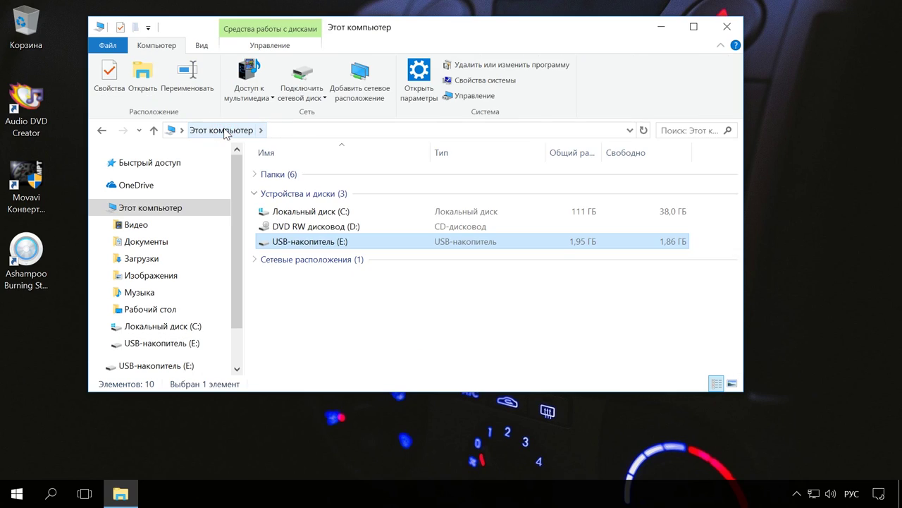
right_click(316, 240)
left_click(370, 469)
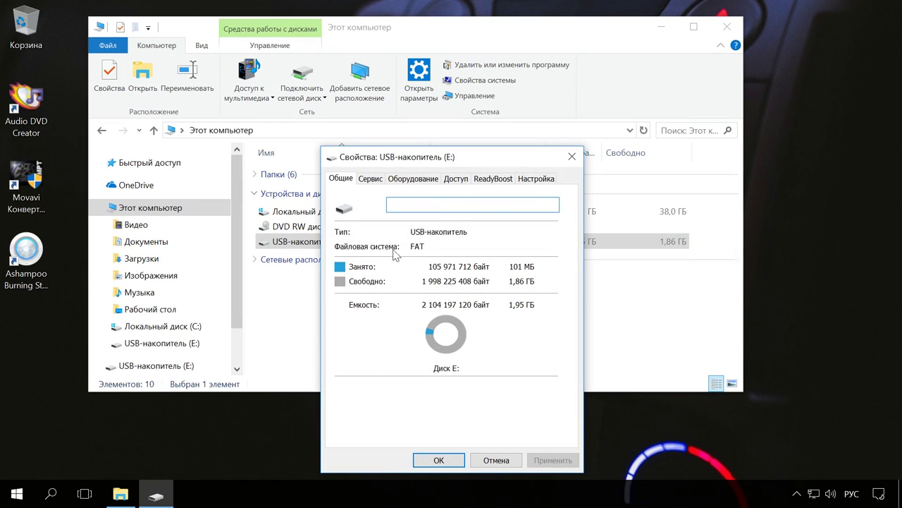
left_click(428, 246)
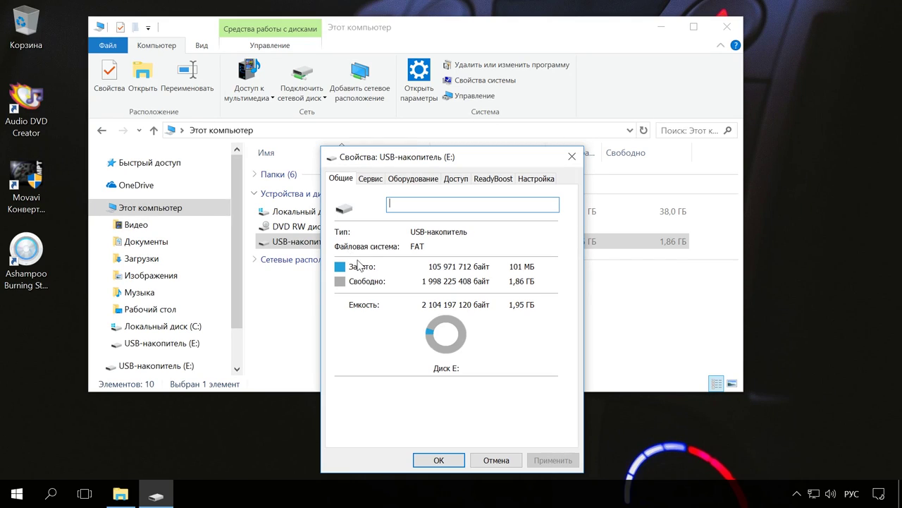
left_click(441, 460)
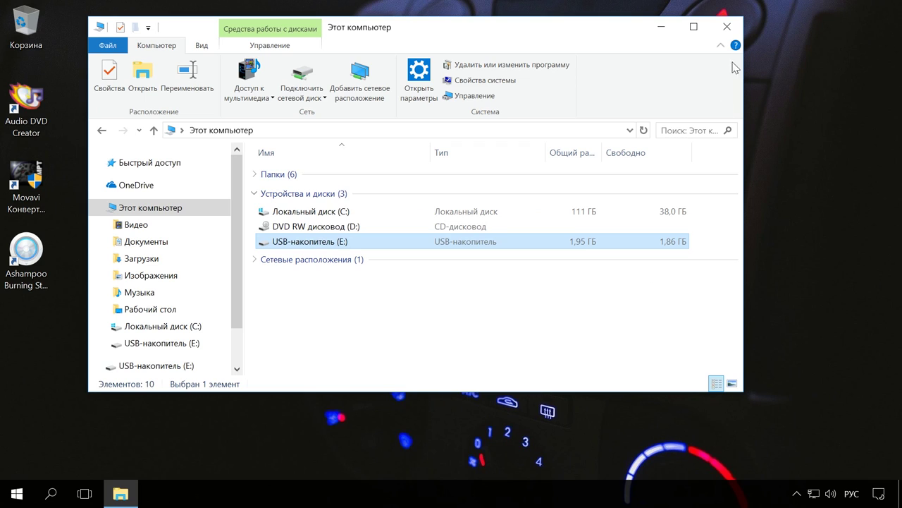
left_click(734, 27)
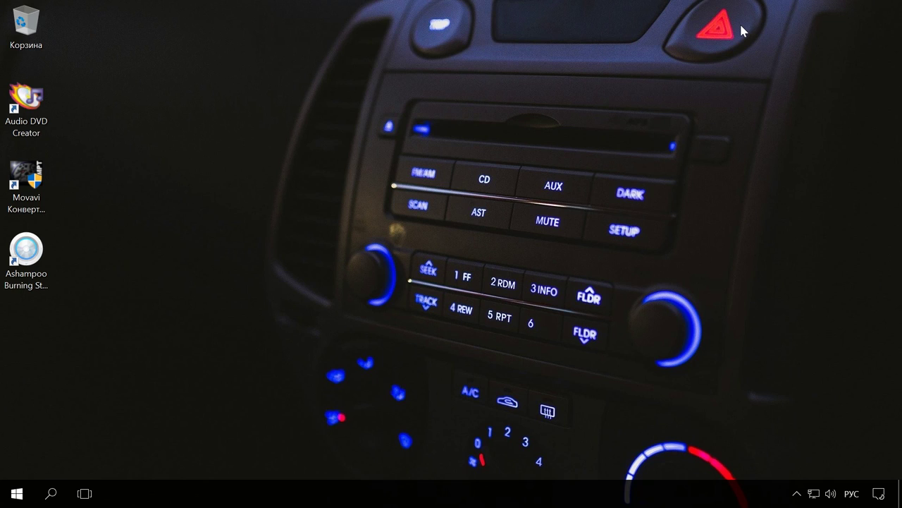
- Open the blank disc in DVD RW drive (D:) and prepare it for use with a CD/DVD player (Mastered)
key("super+e")
left_click_drag(695, 111, 612, 76)
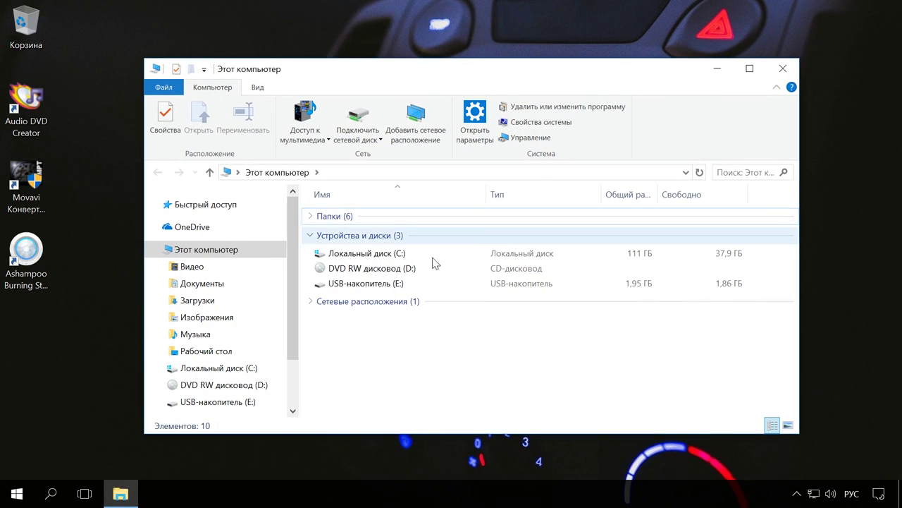
double_click(374, 271)
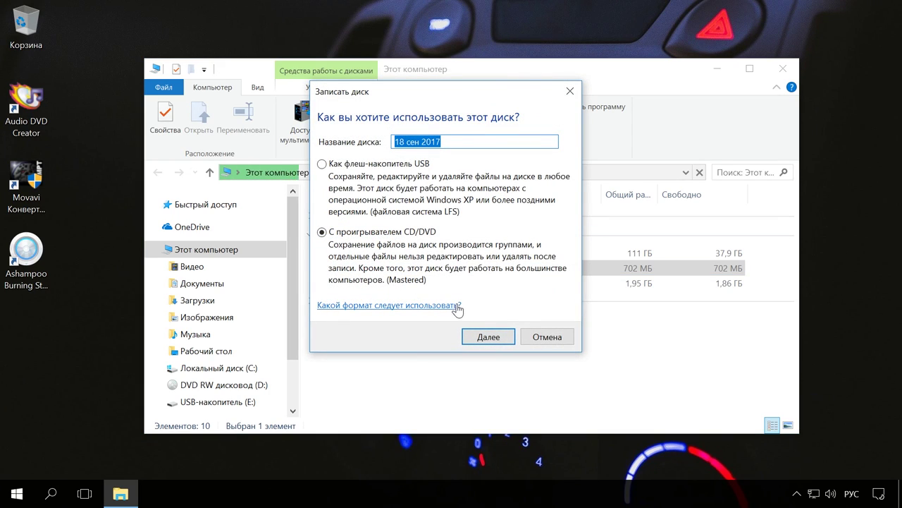
left_click(323, 232)
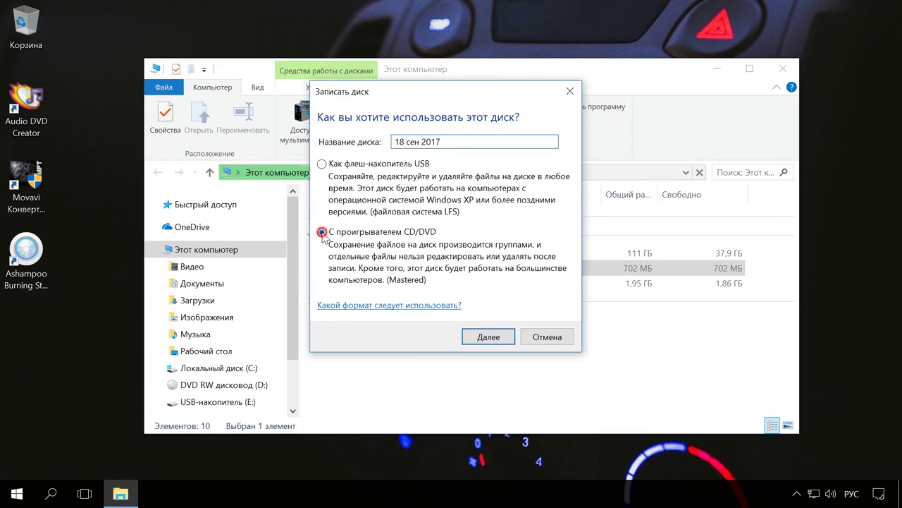
left_click(492, 337)
- Open the Музыка folder in a second File Explorer window placed beside the DVD RW (D:) window
left_click_drag(293, 77, 242, 47)
key("super+e")
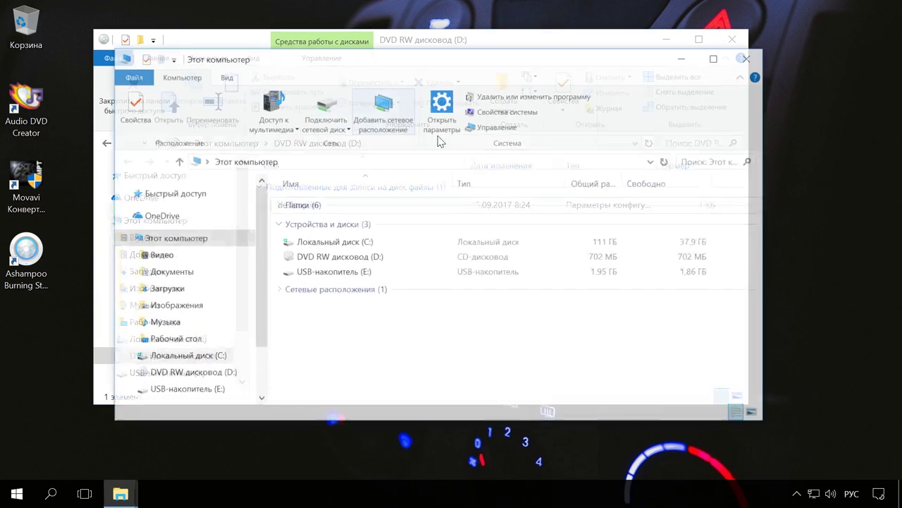
left_click(168, 322)
left_click_drag(325, 67, 583, 129)
- Add all the MP3 files from the Музыка folder to the DVD RW disc's burn list and close the Музыка window
left_click(616, 245)
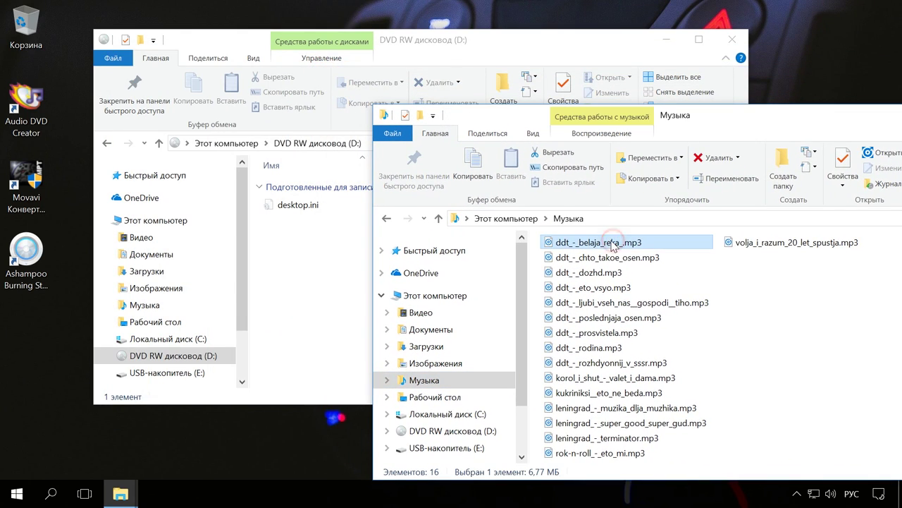
key("ctrl+a")
left_click_drag(611, 245, 296, 250)
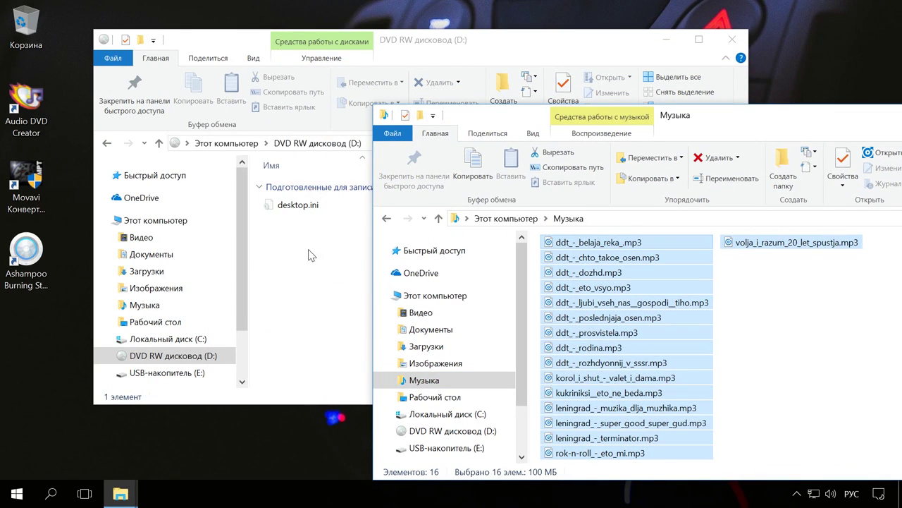
left_click(890, 127)
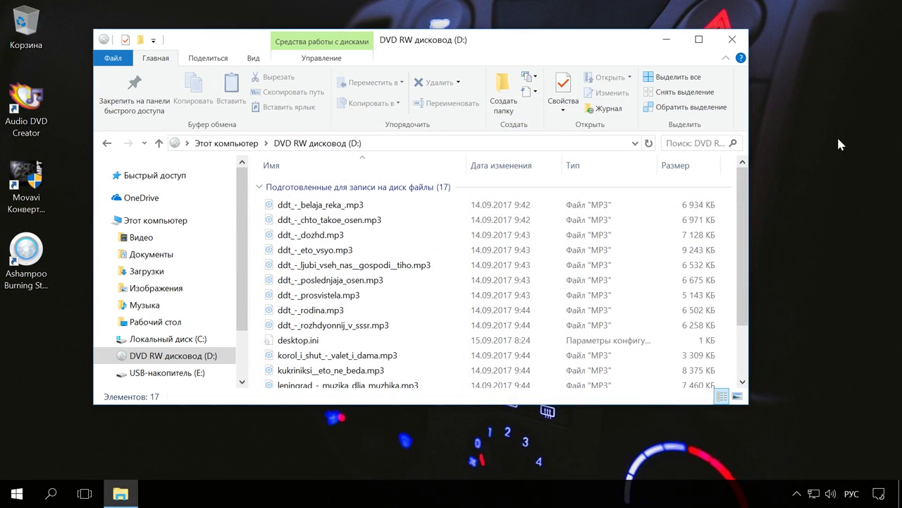
scroll(452, 212, "down", 2)
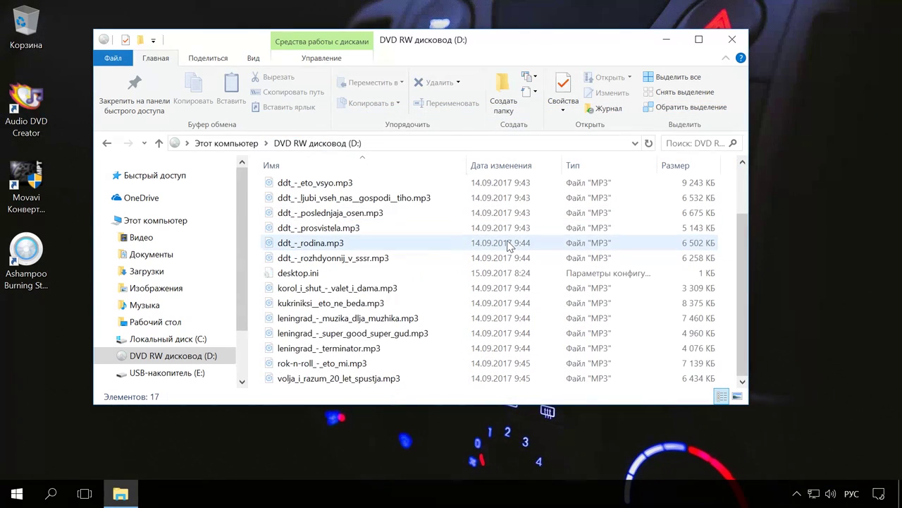
- Start the disc burning wizard, keep the title 18 сен 2017 and the 10x recording speed, and continue to the format choice
left_click(352, 41)
left_click(402, 93)
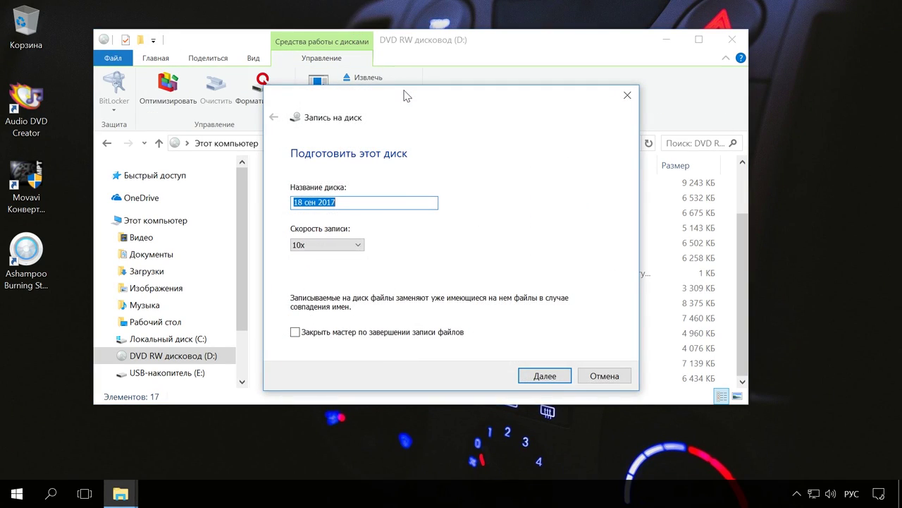
left_click(349, 203)
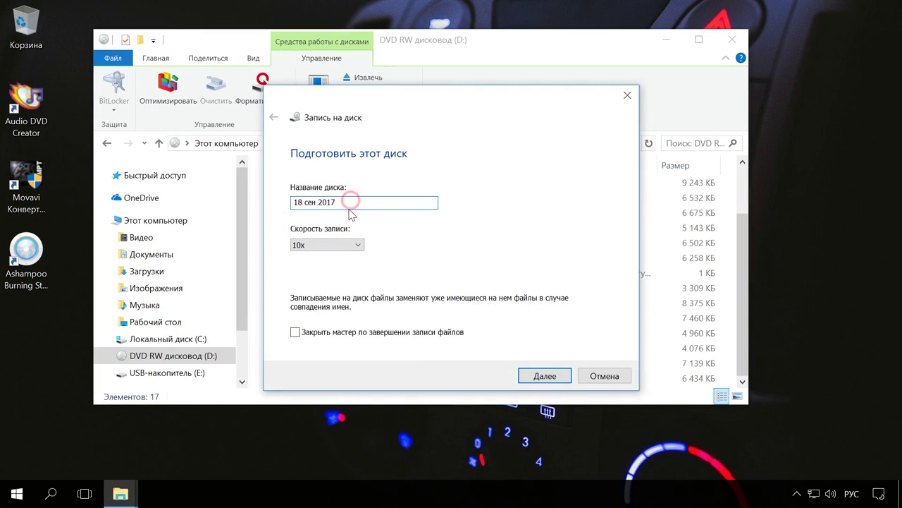
left_click(361, 248)
left_click(360, 247)
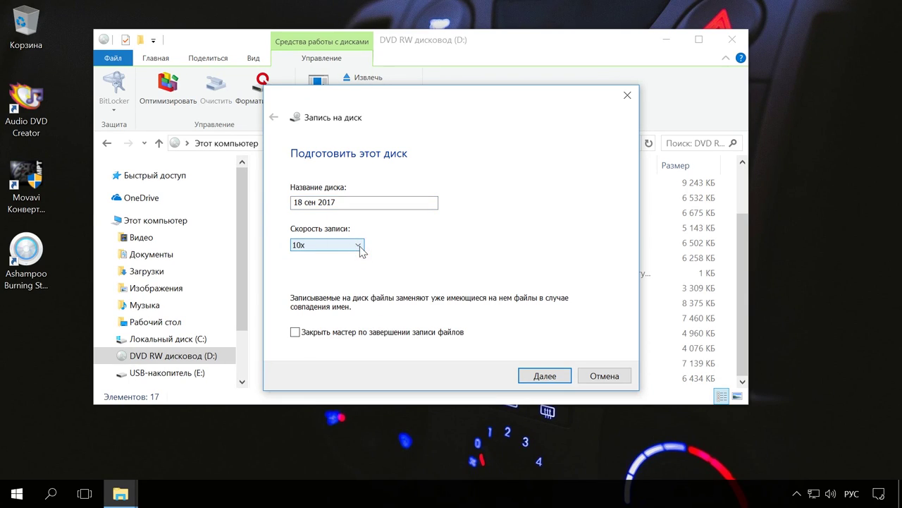
left_click(539, 375)
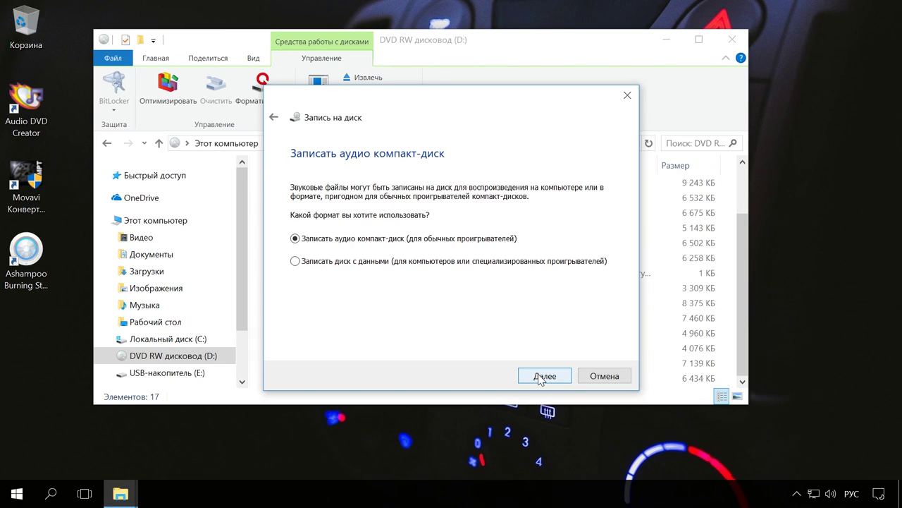
- Choose the data disc format for computers or special players, burn the files, and finish the burning wizard
left_click(295, 239)
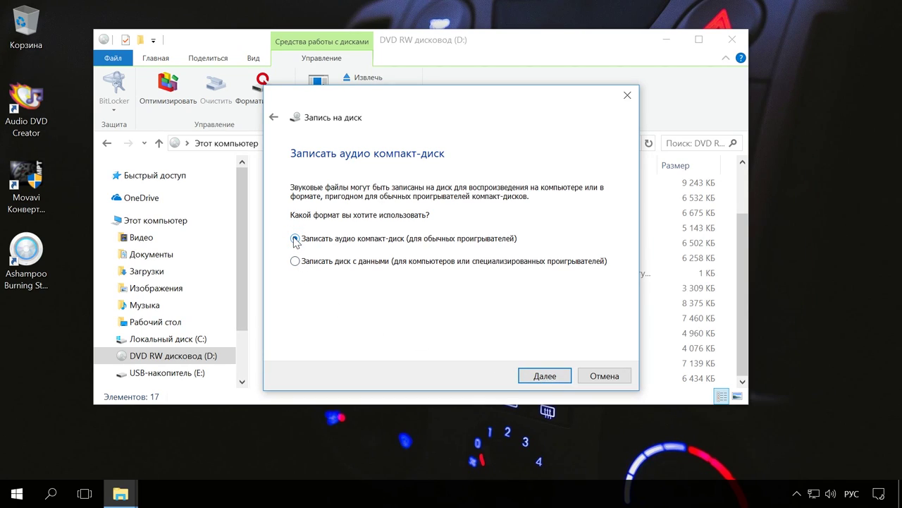
left_click(296, 261)
left_click(295, 261)
left_click(544, 376)
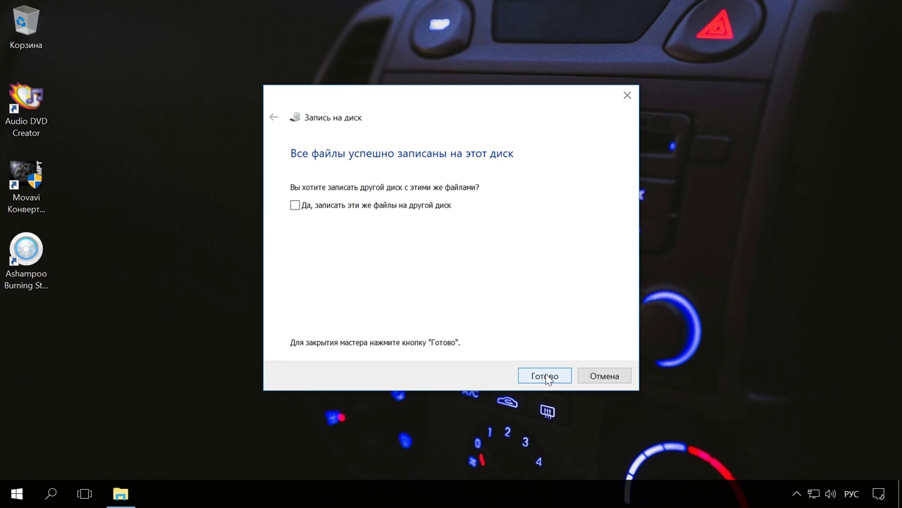
left_click(545, 376)
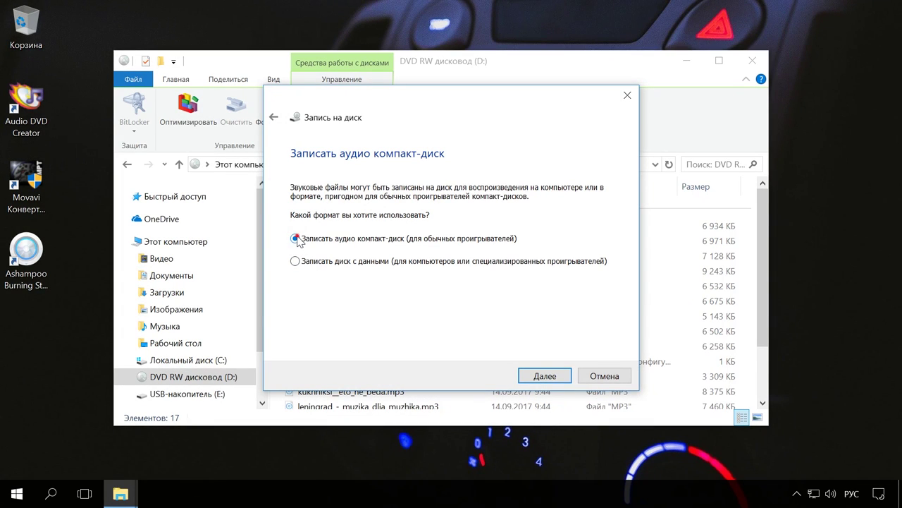
- Continue the wizard with the audio CD format, burn the list in Windows Media Player, and close the player
left_click(552, 377)
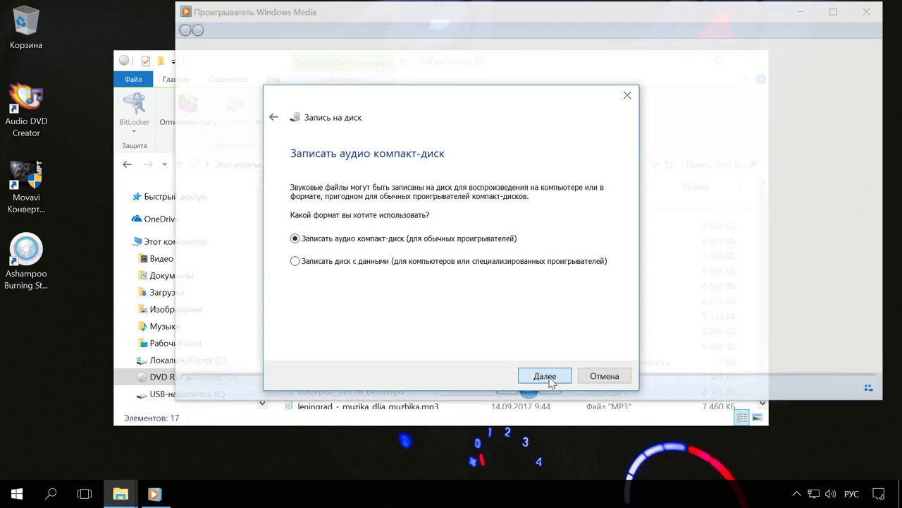
left_click(657, 11)
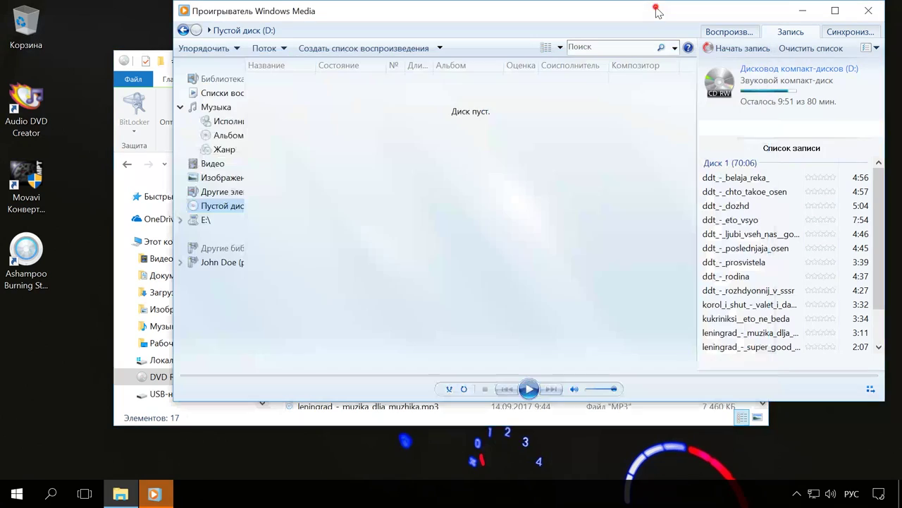
left_click(738, 49)
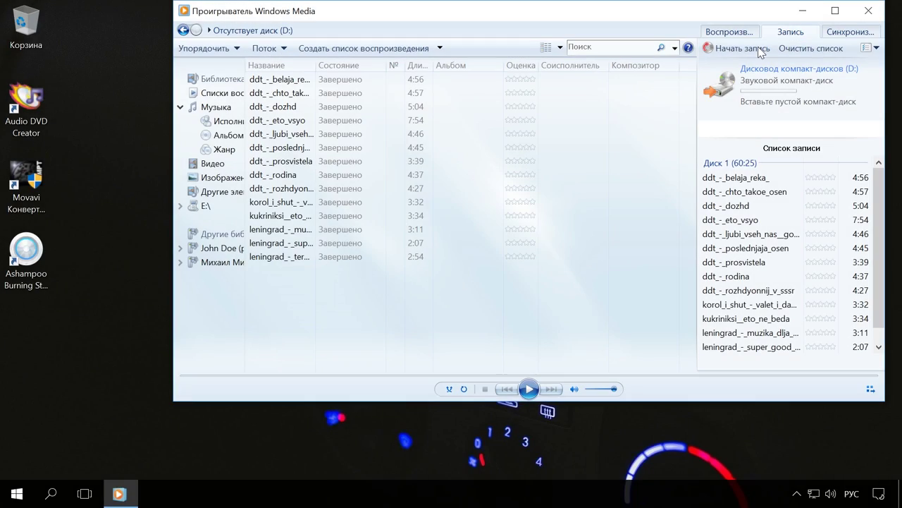
left_click(872, 11)
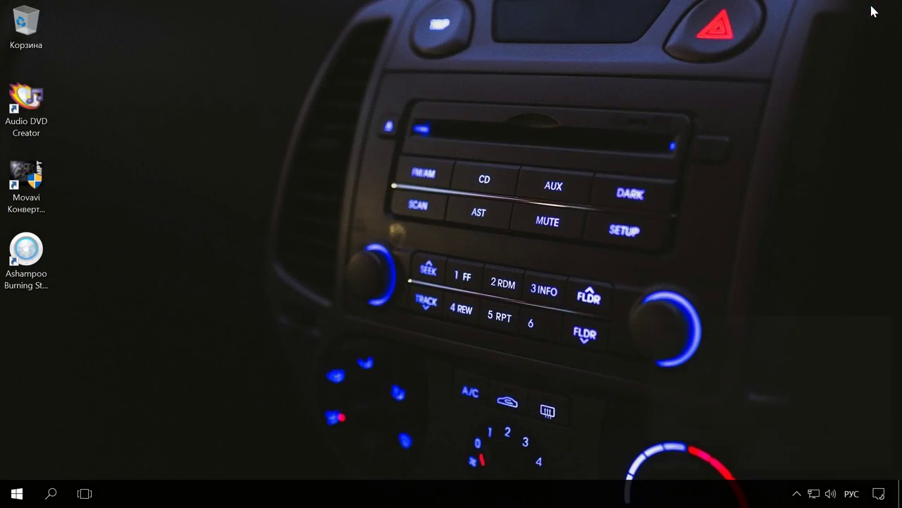
- Open a new File Explorer window and browse the contents of the Audio CD in DVD RW drive (D:)
left_click(880, 326)
key("super+e")
left_click_drag(705, 107, 620, 63)
left_click(357, 262)
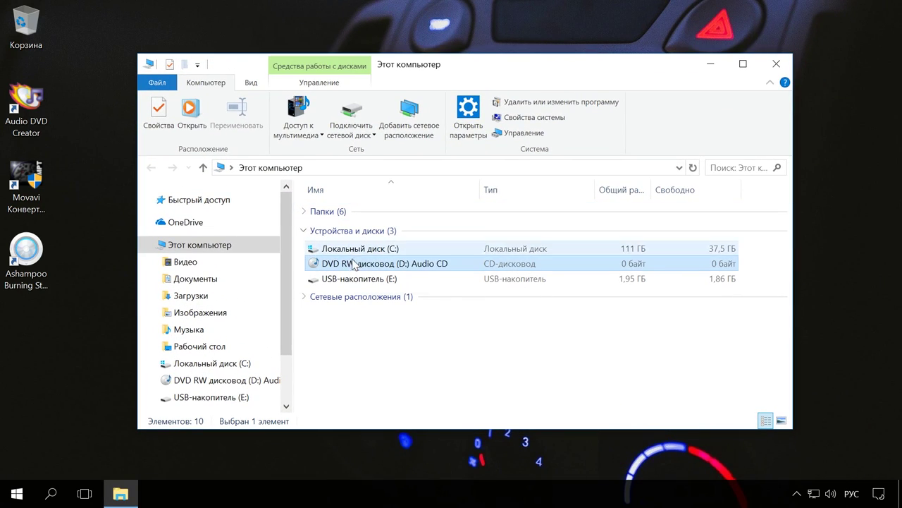
right_click(353, 262)
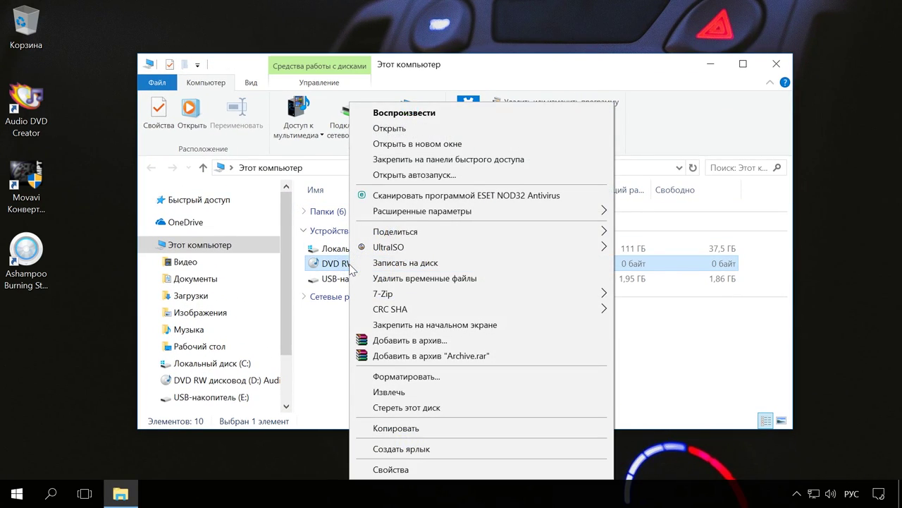
left_click(421, 129)
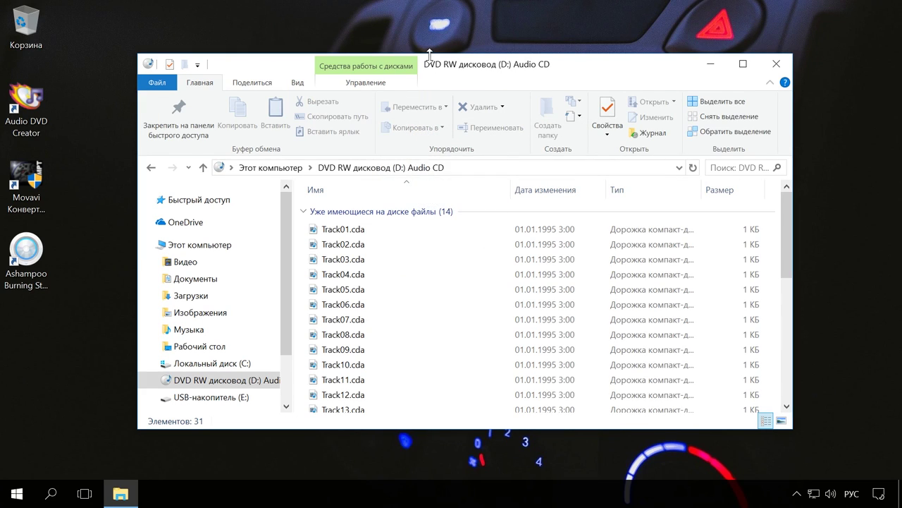
- Enlarge the disc window upward and examine the first four .cda tracks on the audio CD
left_click_drag(429, 55, 429, 13)
left_click(343, 189)
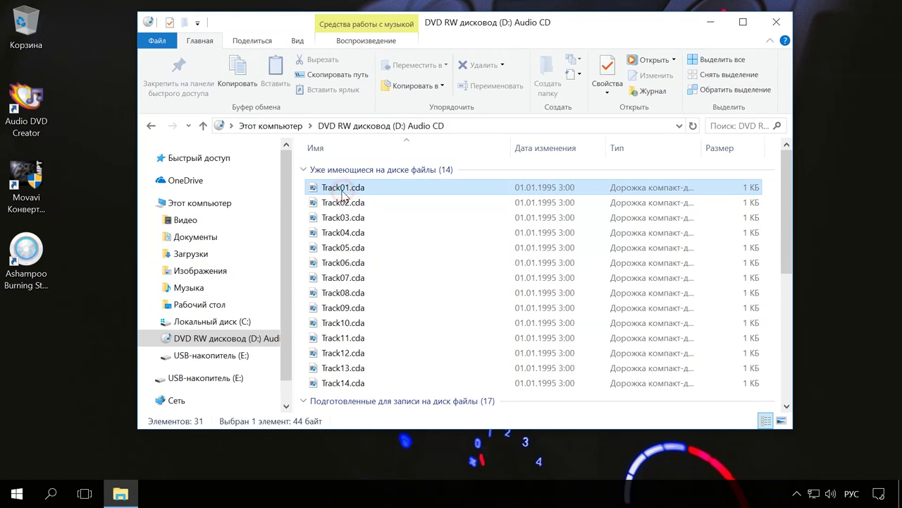
left_click(344, 203)
left_click(346, 219)
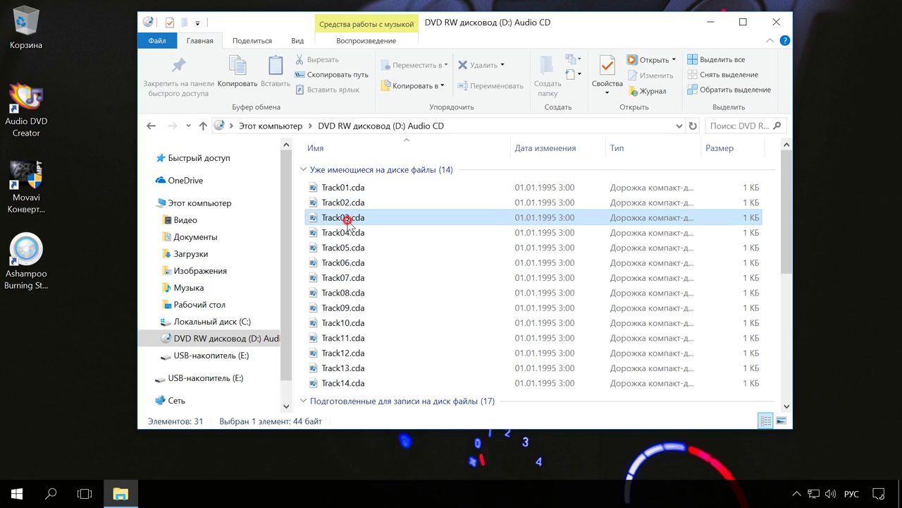
left_click(348, 233)
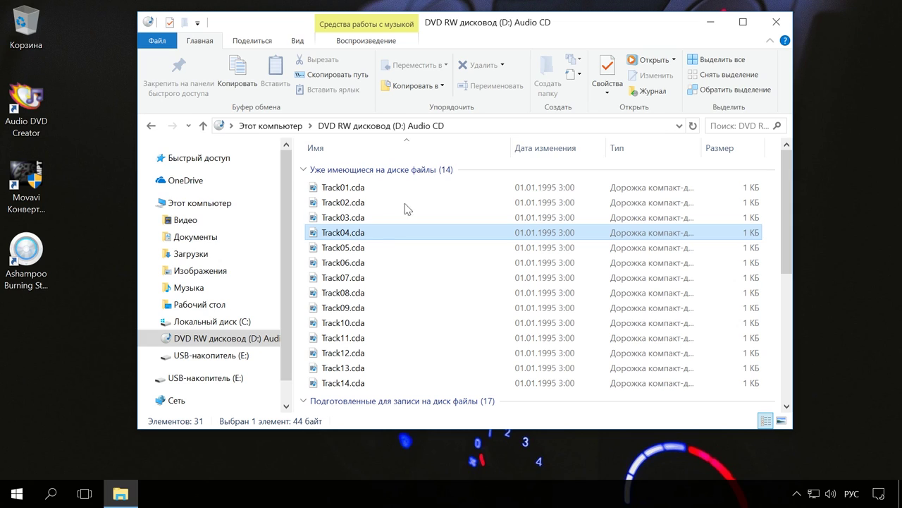
- Copy Track01.cda from the audio CD to the desktop, try to play the copy, and close the player
left_click_drag(574, 30, 522, 26)
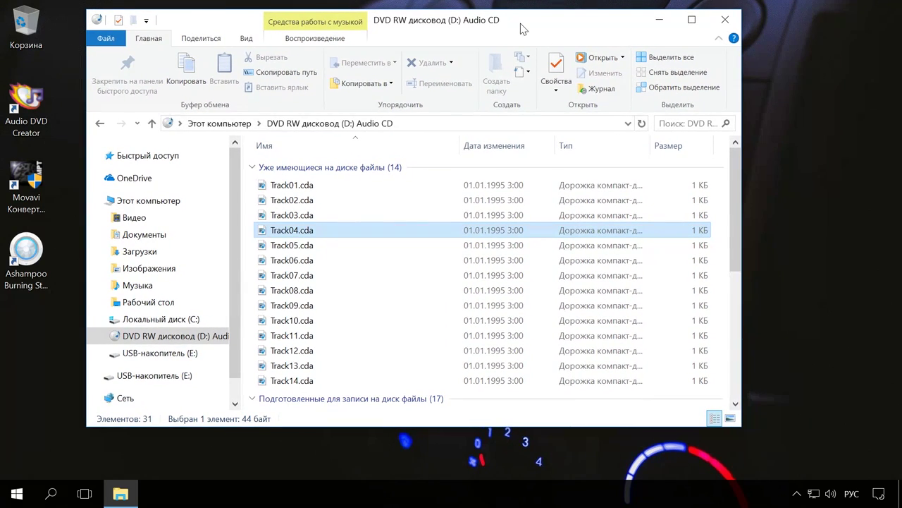
left_click_drag(291, 186, 29, 377)
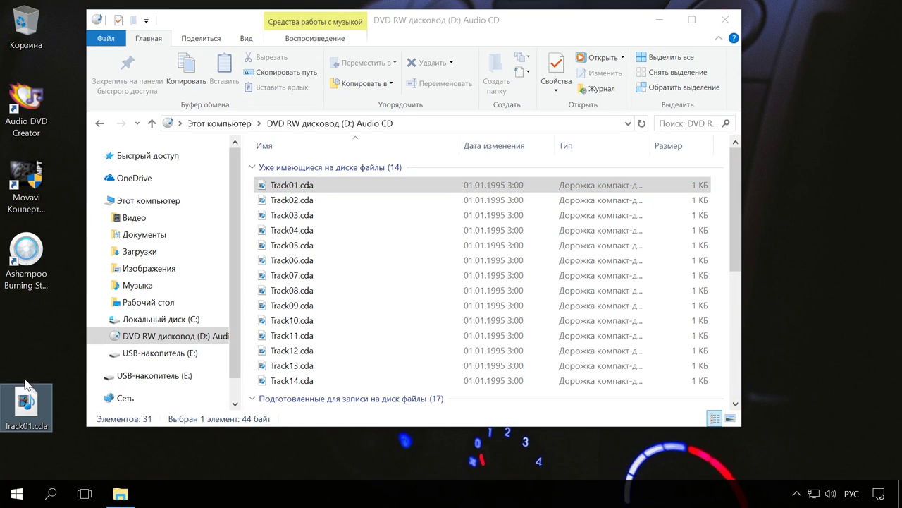
double_click(26, 405)
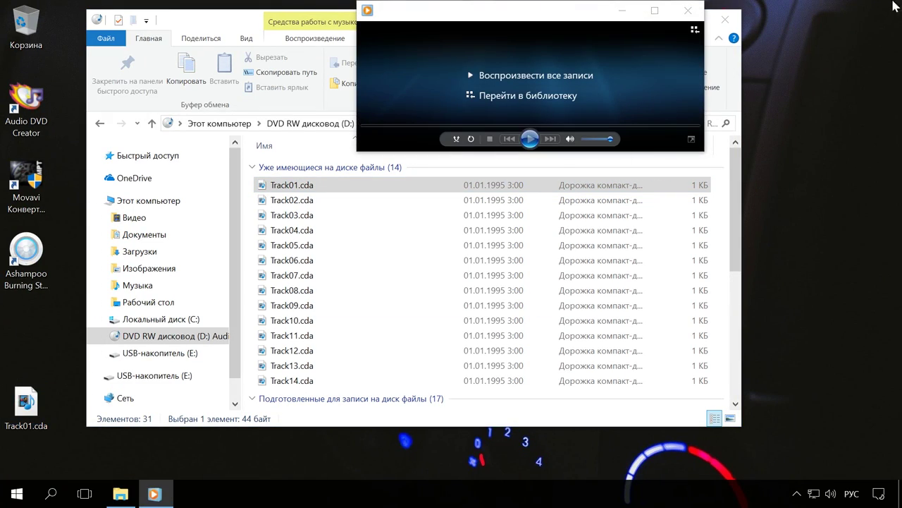
left_click(687, 11)
- Delete the Track01.cda copy from the desktop and close the audio CD window
left_click(25, 402)
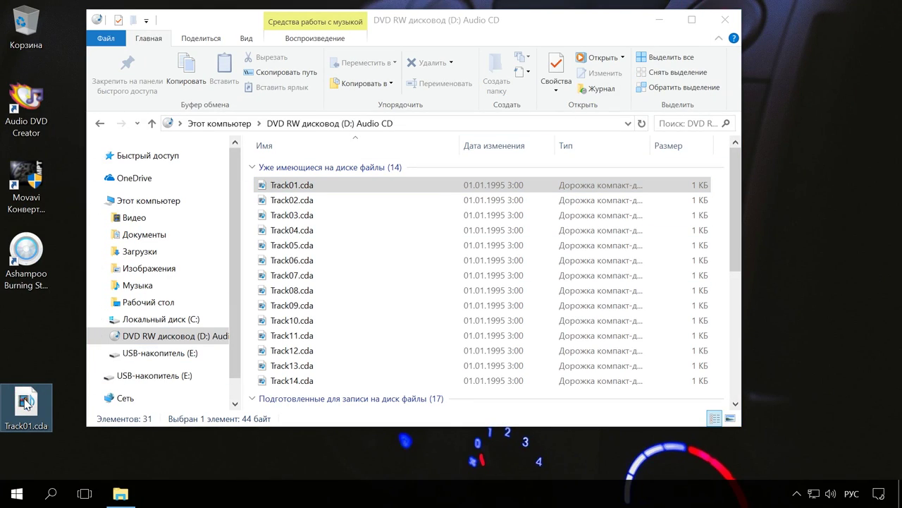
key("Delete")
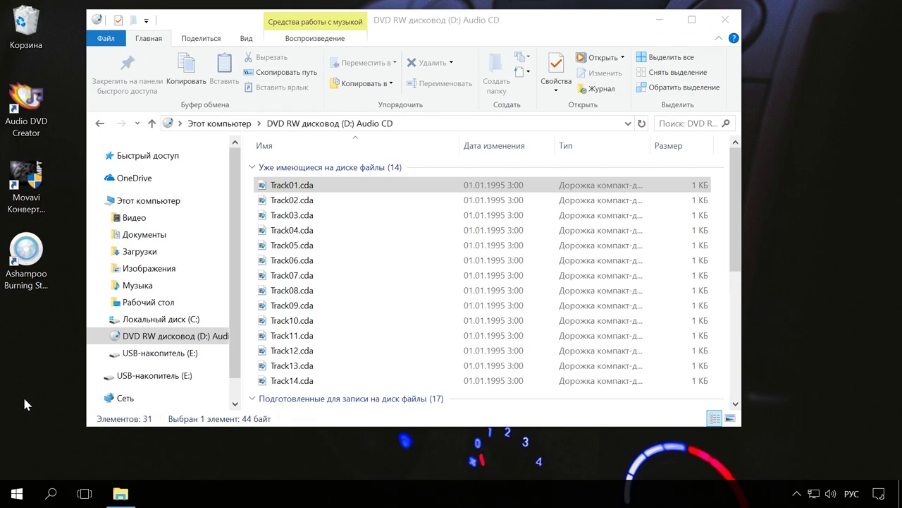
left_click(729, 21)
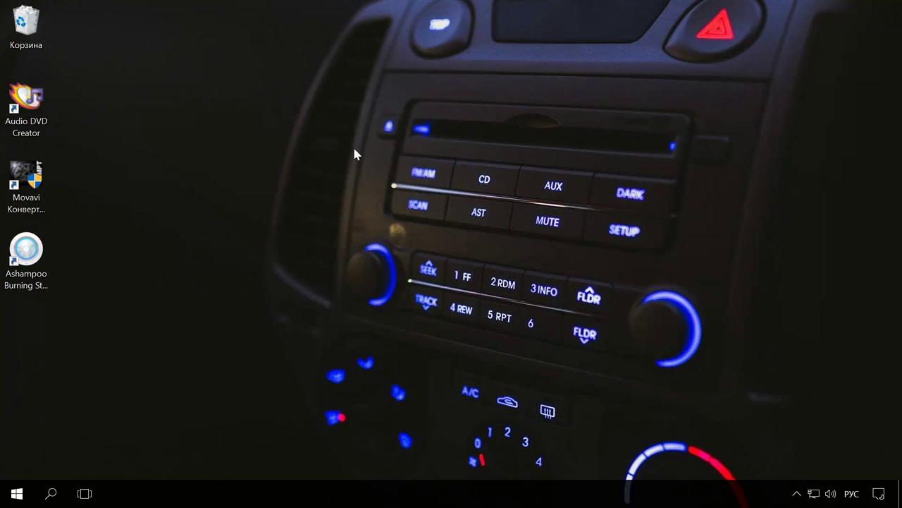
- Launch Ashampoo Burning Studio FREE, start ripping the audio CD in drive D:, and continue to the track selection
double_click(30, 255)
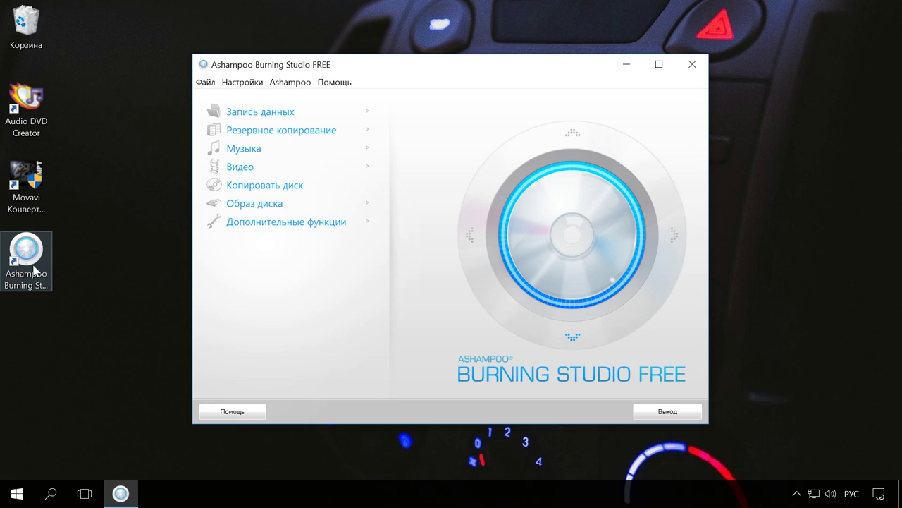
mouse_move(286, 148)
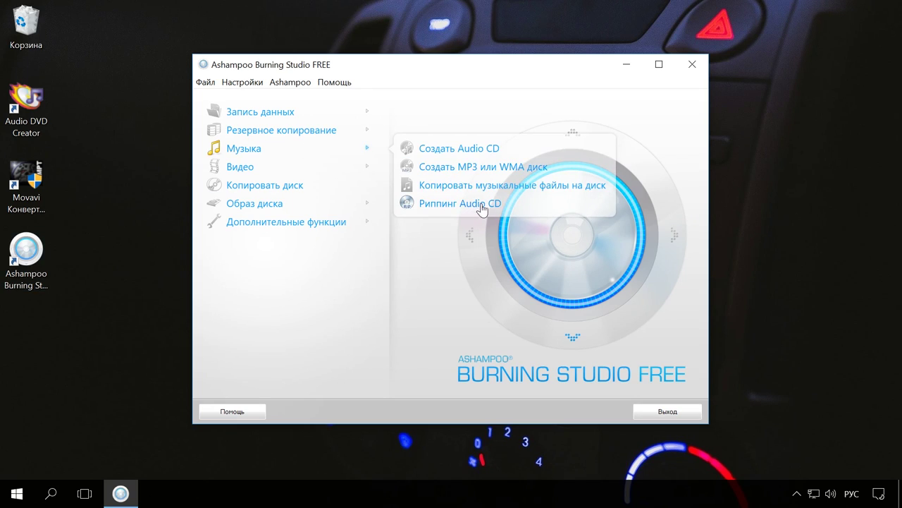
left_click(507, 206)
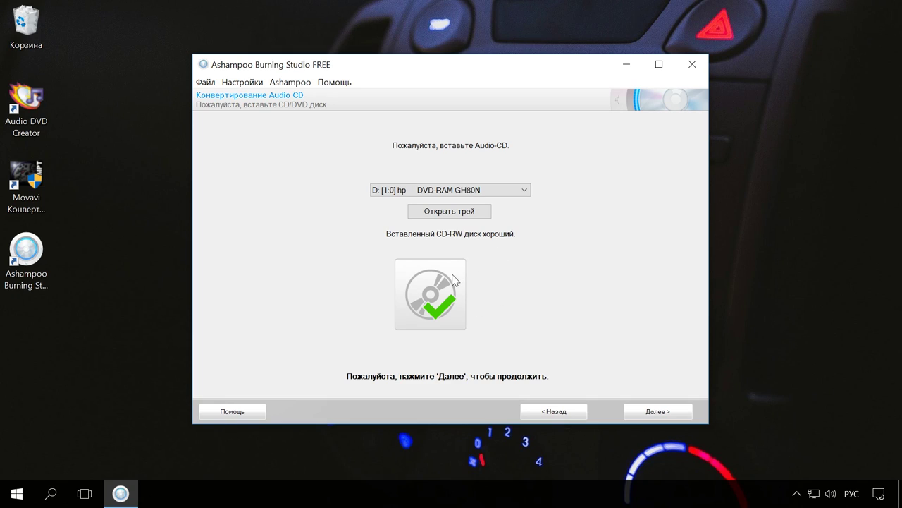
left_click(655, 411)
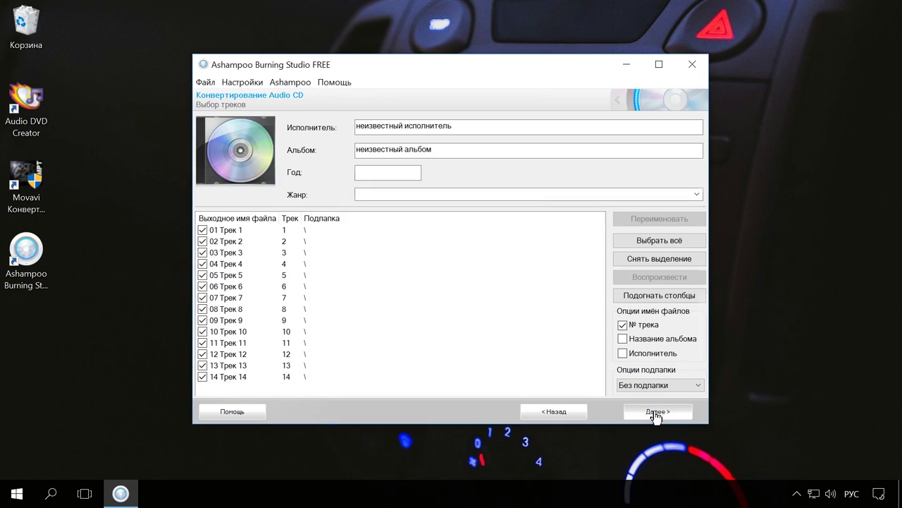
- Exclude tracks 1, 2 and 3 from the rip list and include them again
left_click(202, 230)
left_click(202, 241)
left_click(202, 252)
left_click(203, 241)
left_click(203, 252)
left_click(203, 230)
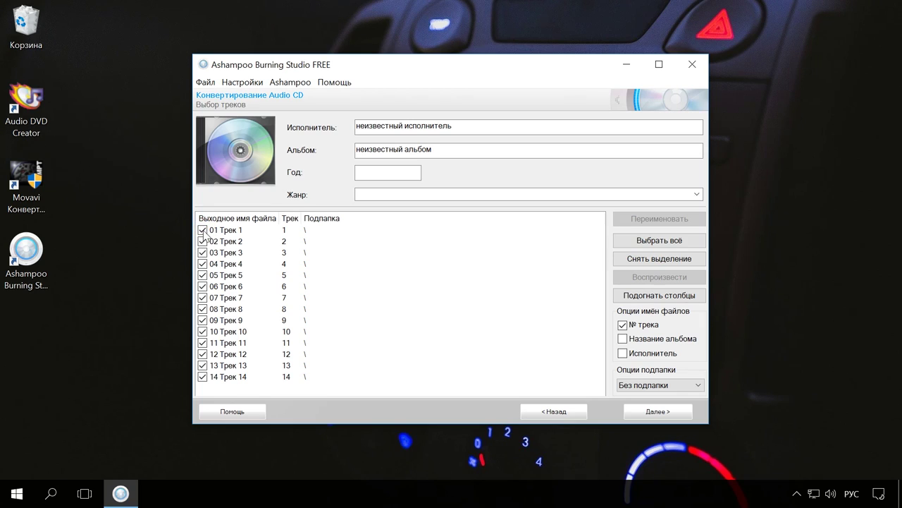
- Preview track 1 in the built-in player, close the player, and keep the track included for ripping
left_click(202, 230)
left_click(640, 277)
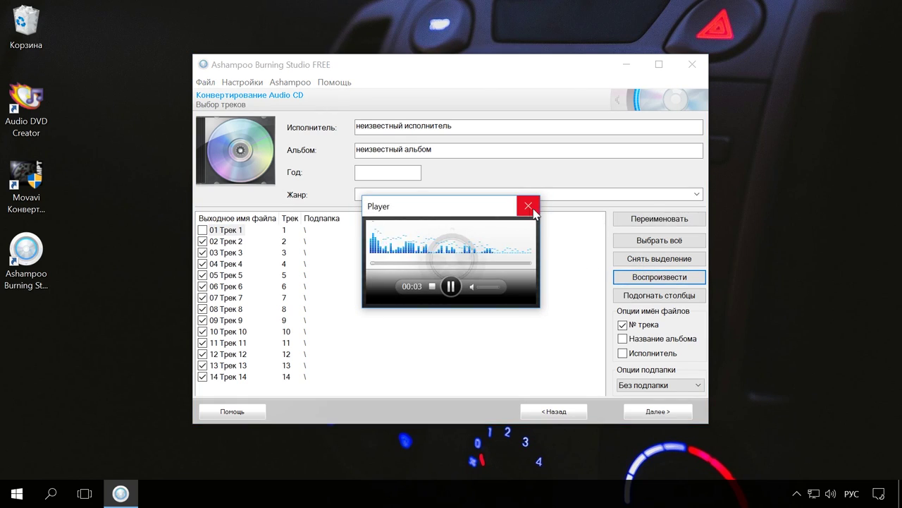
left_click(528, 206)
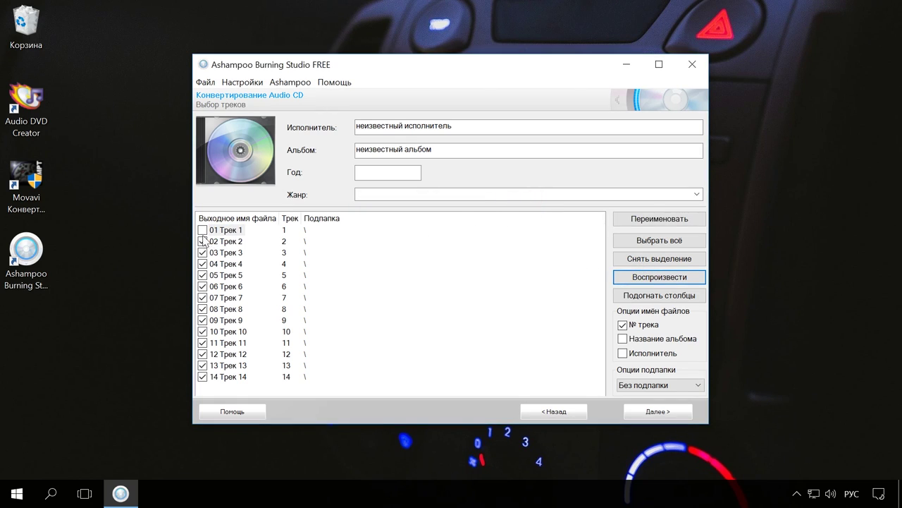
left_click(202, 229)
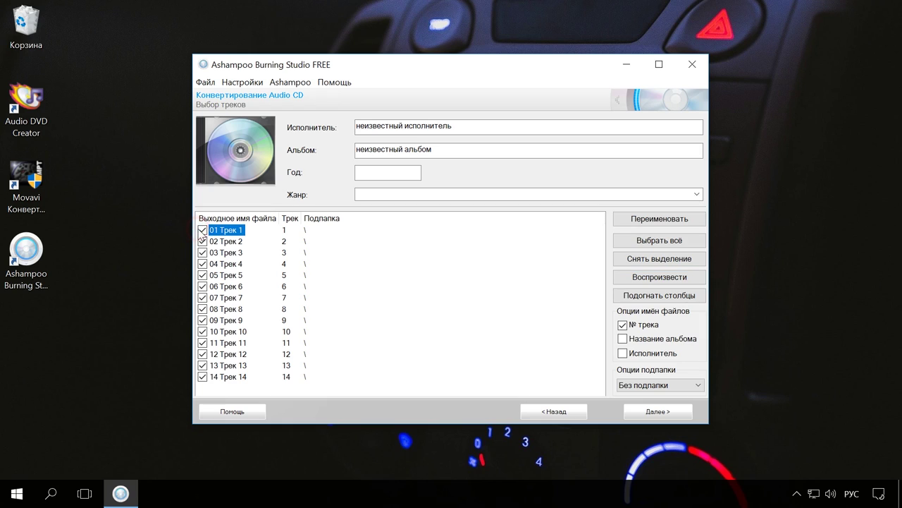
- Continue to the conversion options, confirm the desktop as the save folder, and keep MP3 as the output format
left_click(659, 409)
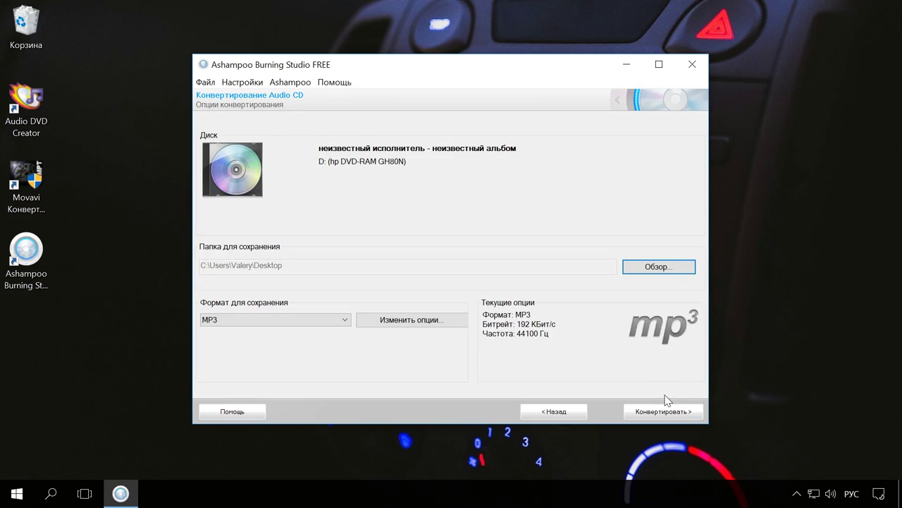
left_click(657, 267)
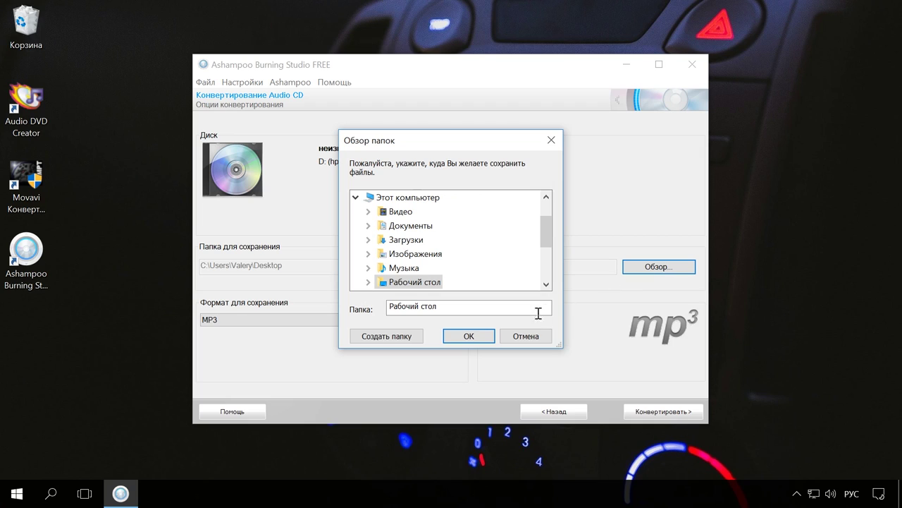
left_click(469, 335)
left_click(309, 321)
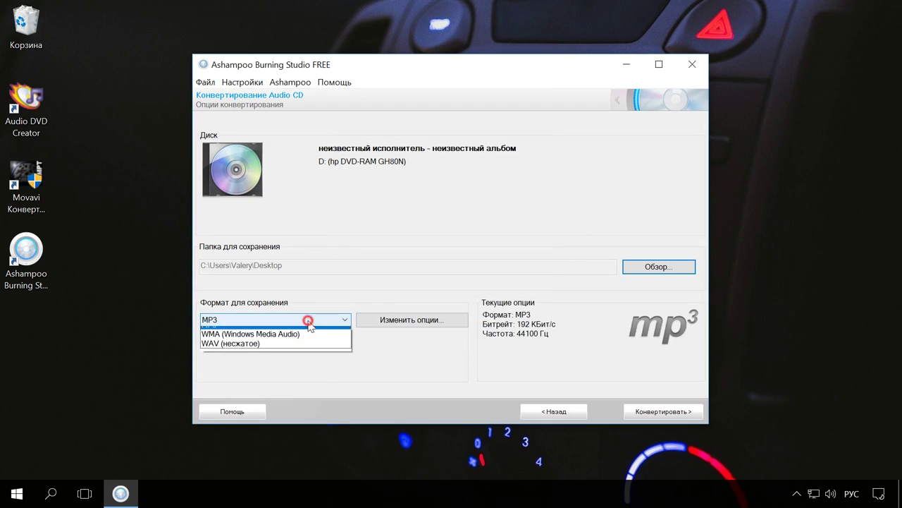
left_click(308, 320)
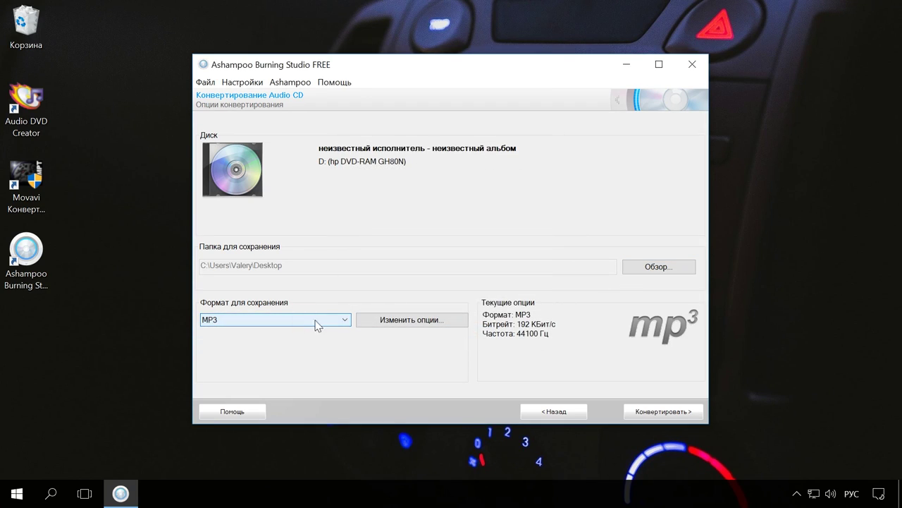
- Accept the codec settings of automatic read speed, 192 kbit/s and 44100 Hz, convert the tracks, and exit the program
left_click(452, 320)
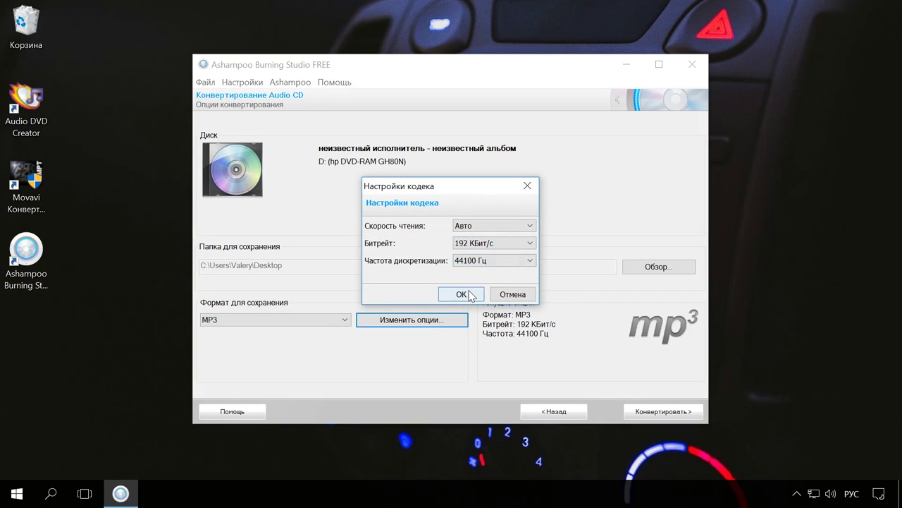
left_click(463, 295)
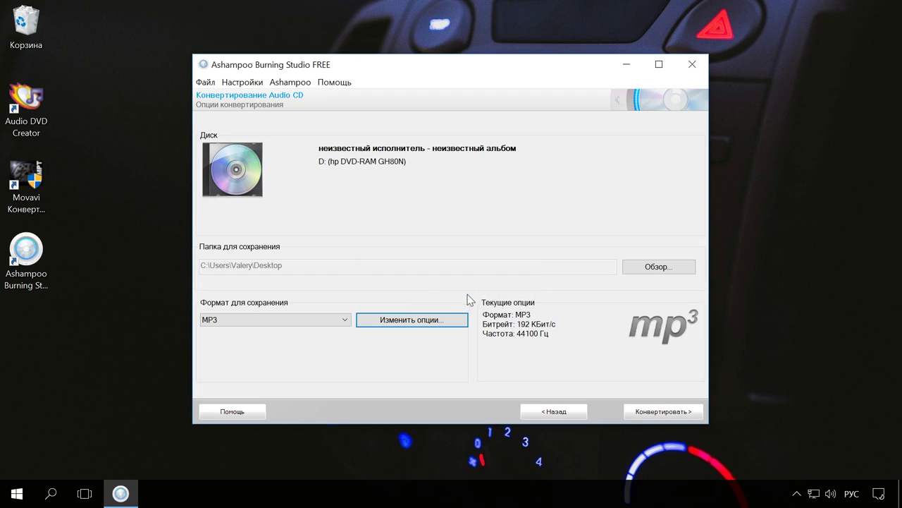
left_click(661, 412)
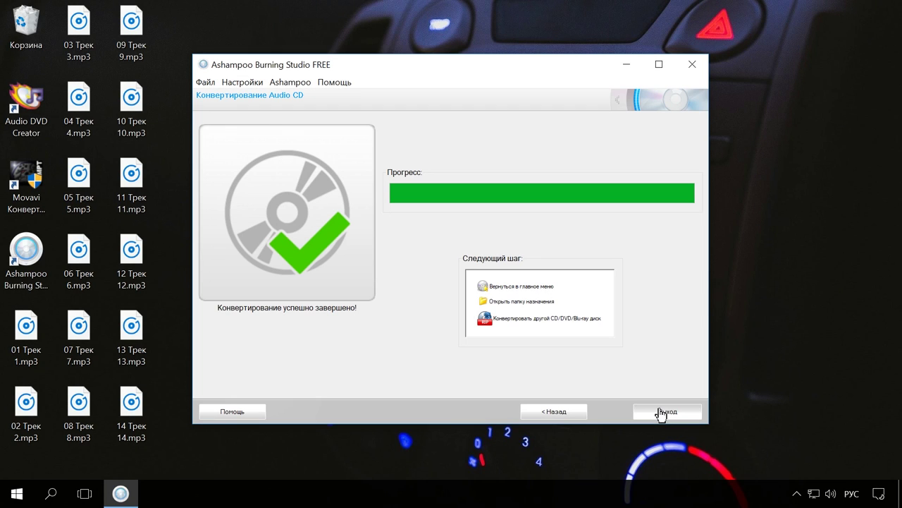
left_click(670, 412)
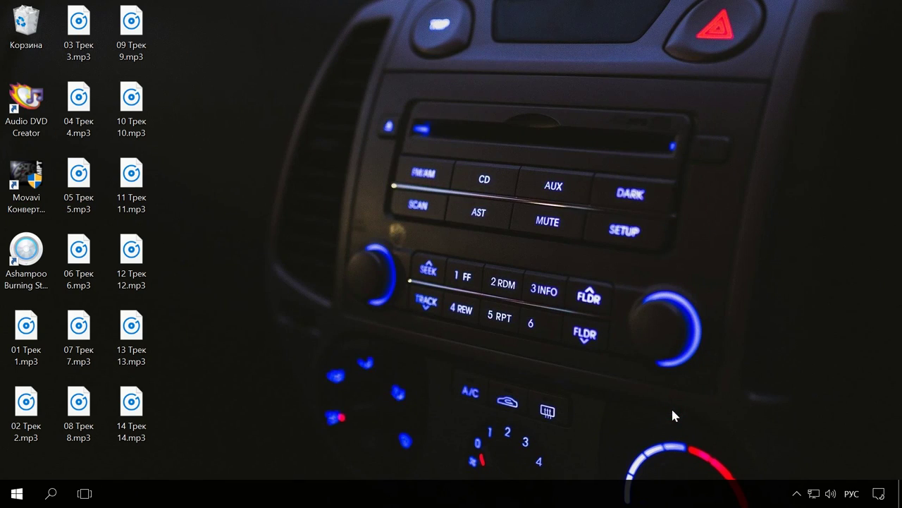
left_click(132, 99)
left_click(137, 173)
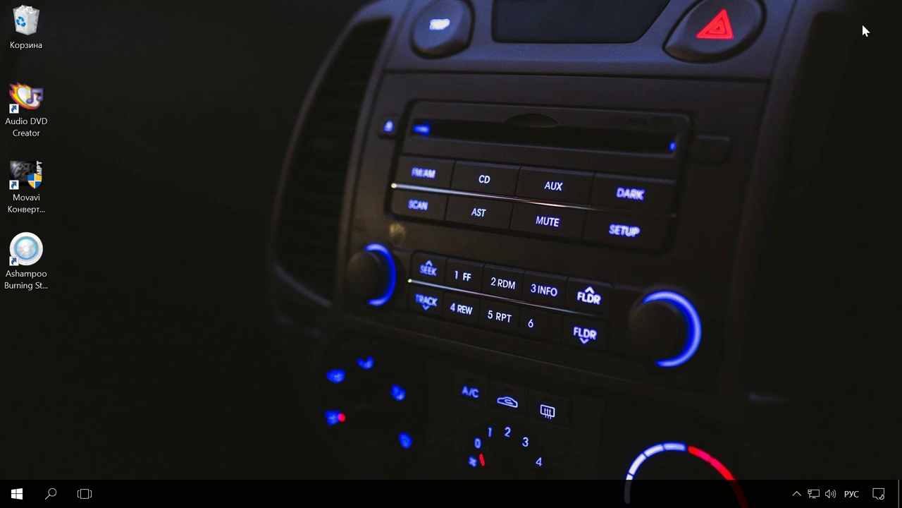
- Open Audio DVD Creator from the desktop and start a new Audio DVD project
double_click(37, 107)
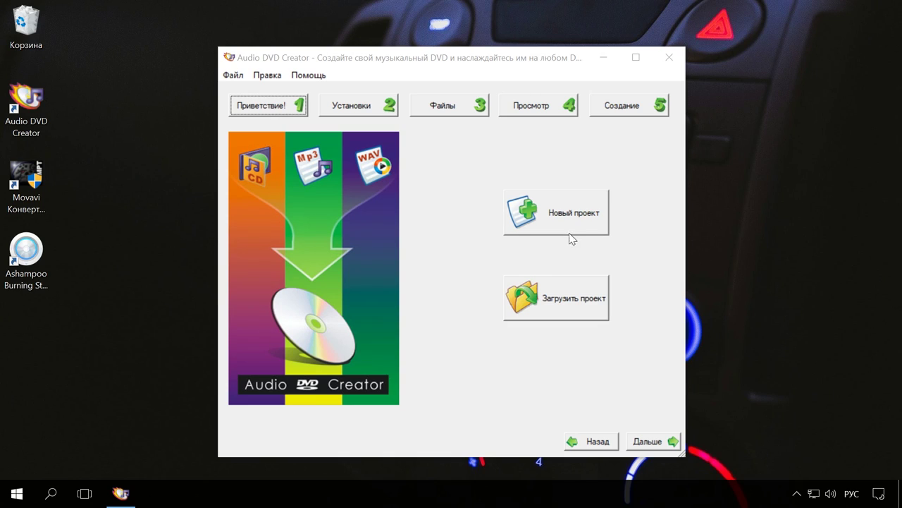
left_click(571, 222)
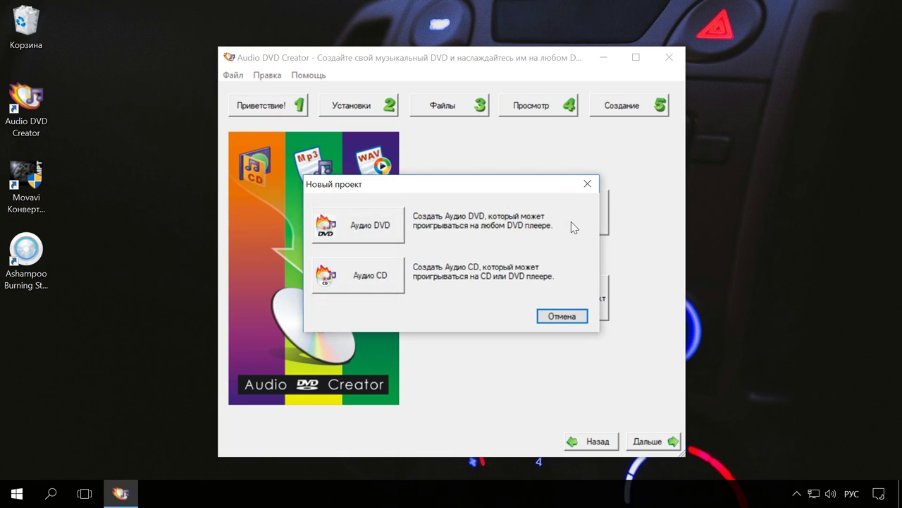
left_click(372, 227)
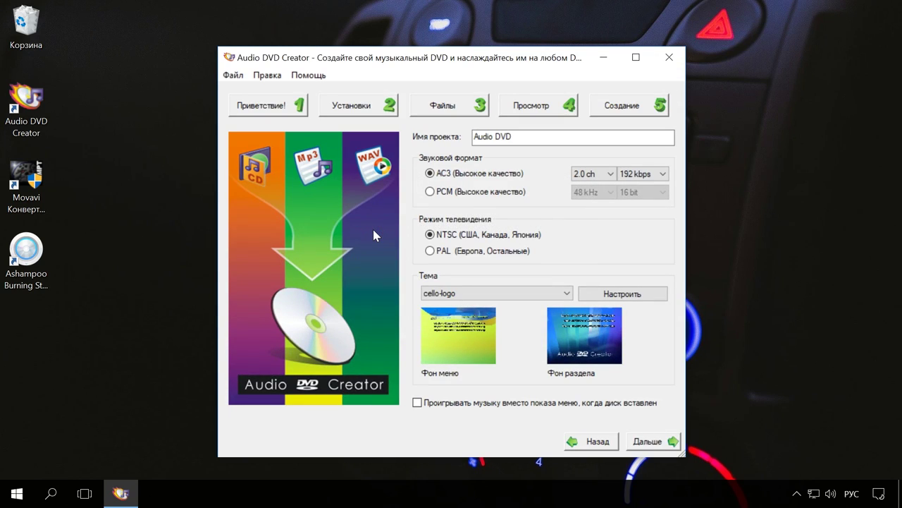
- Keep the project name Audio DVD, AC3 audio and the cello-logo theme, set the TV mode to PAL, and continue to the files stage
left_click(523, 134)
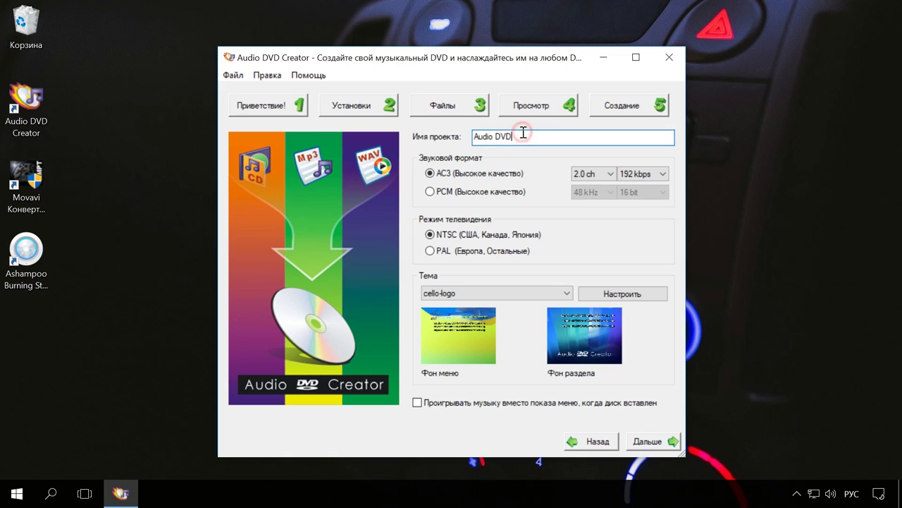
left_click(429, 192)
left_click(429, 173)
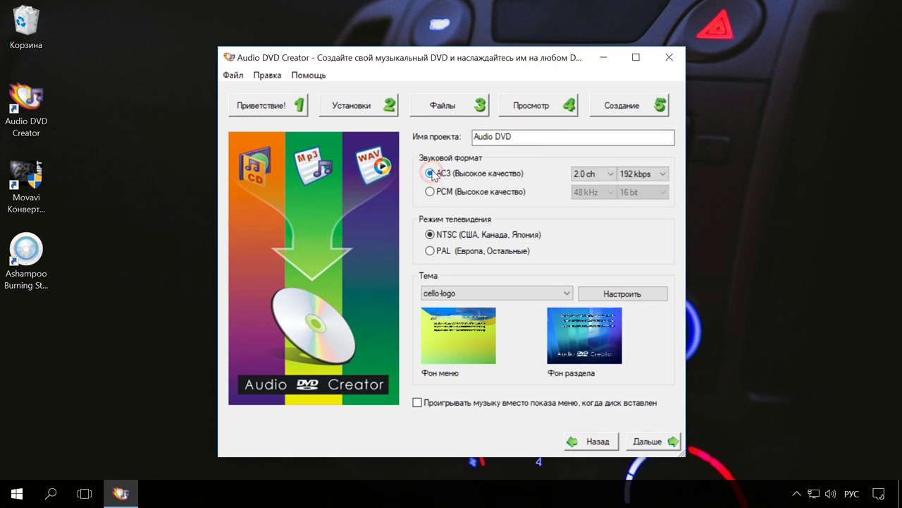
left_click(557, 294)
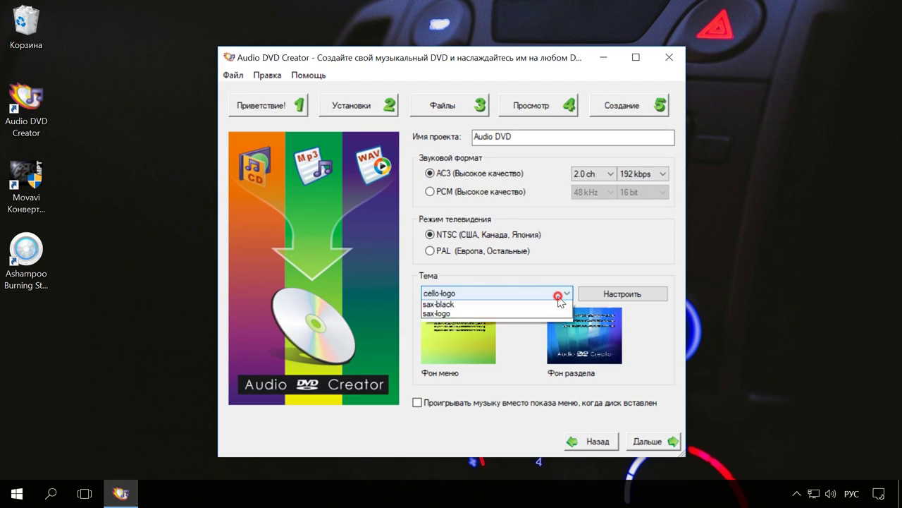
left_click(558, 294)
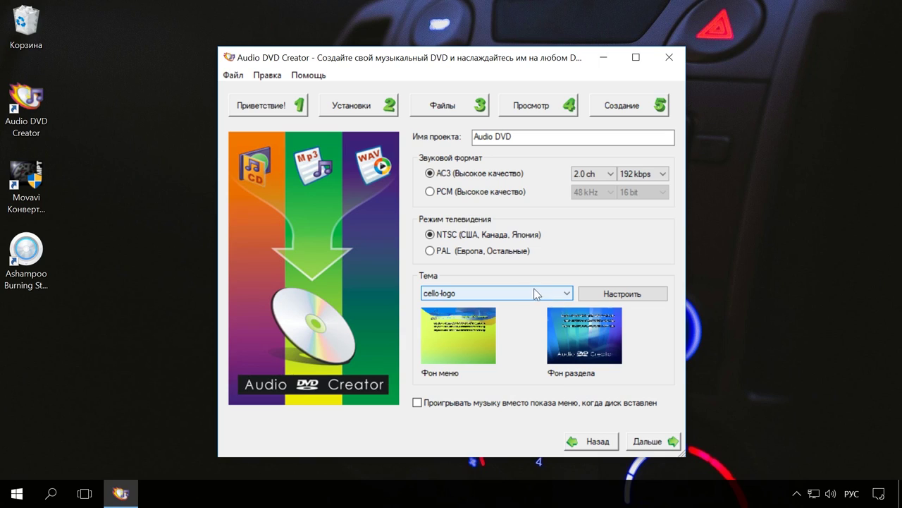
left_click(430, 235)
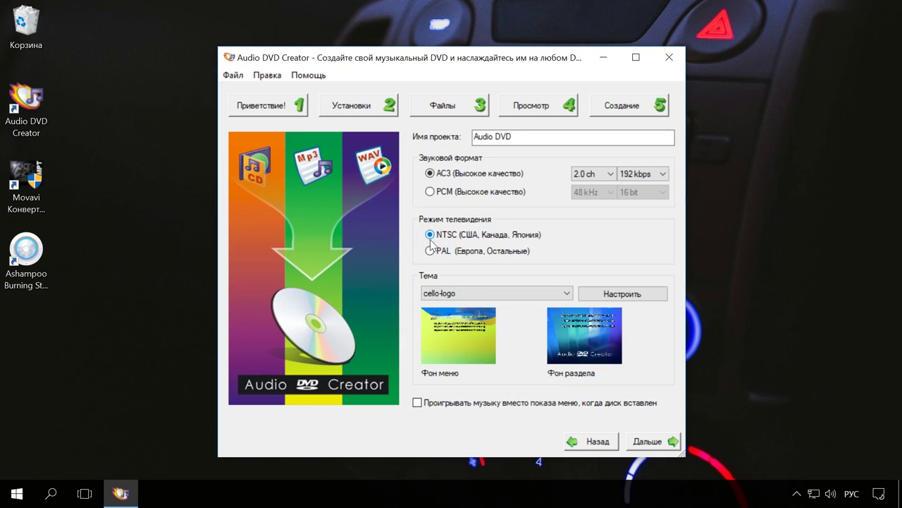
left_click(430, 251)
left_click(649, 443)
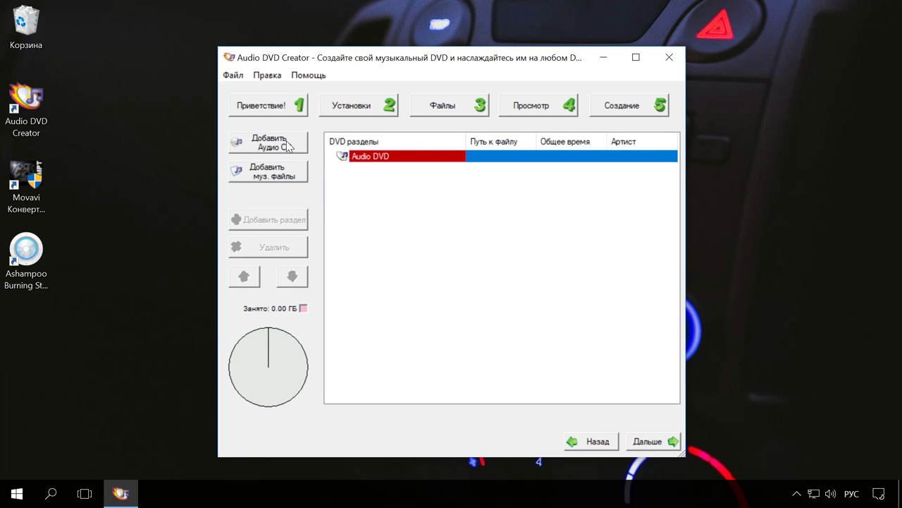
- Import the first five MP3 files from the Music folder, ddt_-_belaja_reka_ through ddt_-_ljubi_vseh_nas, into the DVD project
left_click(292, 177)
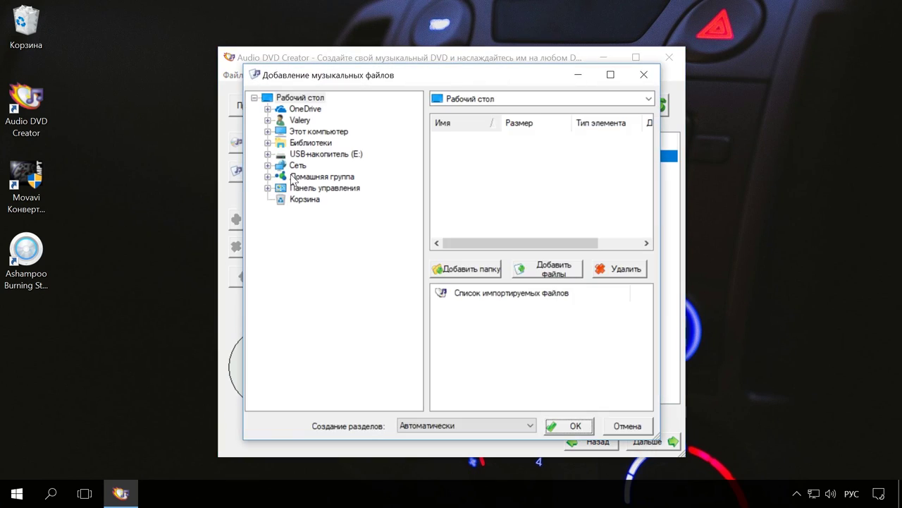
left_click(268, 131)
left_click(318, 200)
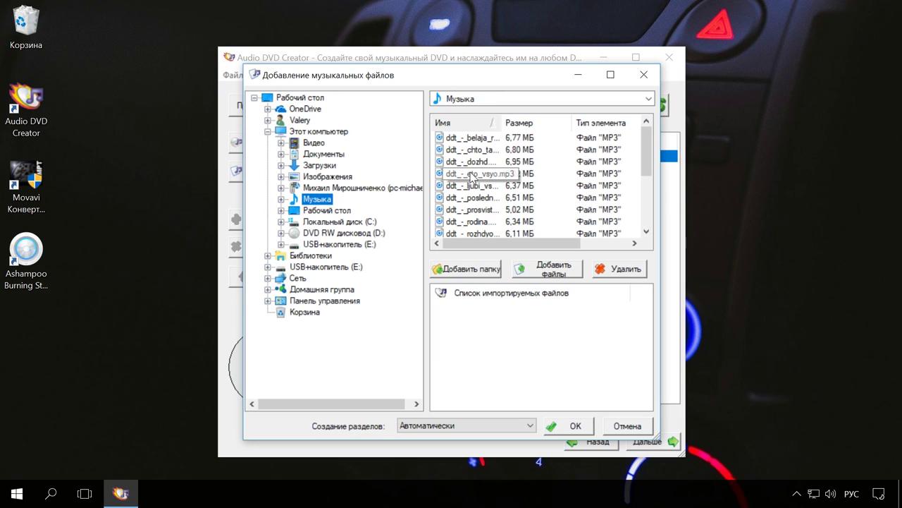
left_click(463, 139)
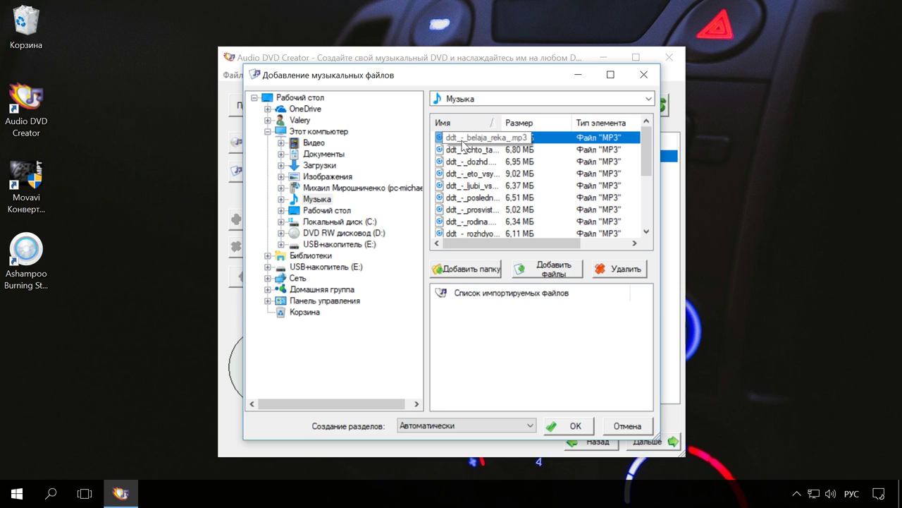
key("shift+Down")
key("shift+Down")
key("shift+Down")
key("shift+Down")
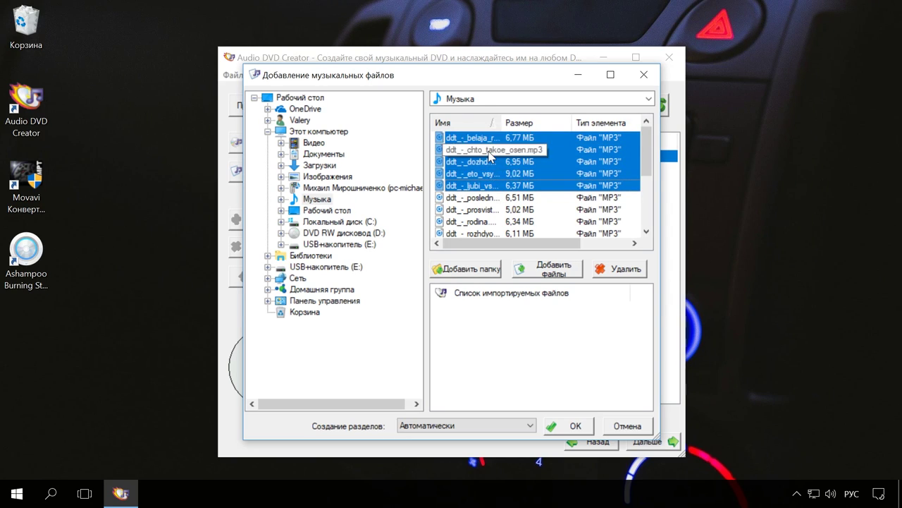
left_click(543, 270)
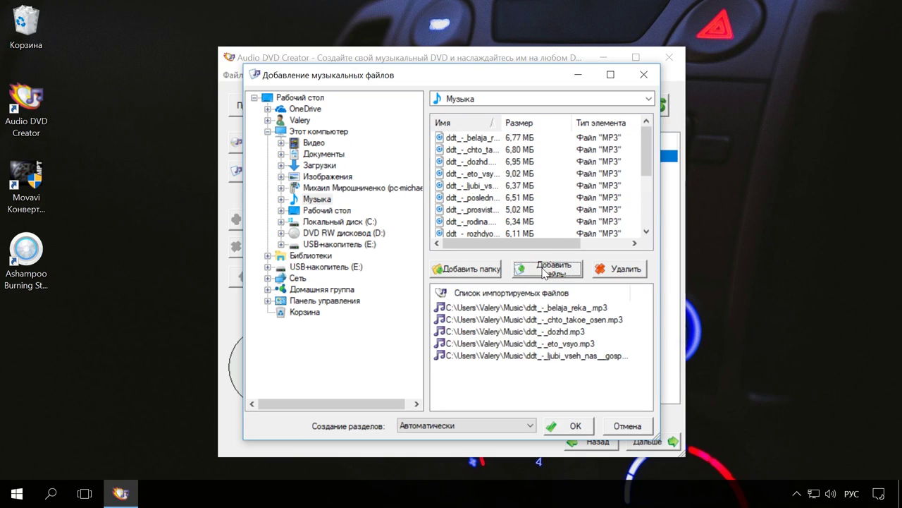
left_click(567, 425)
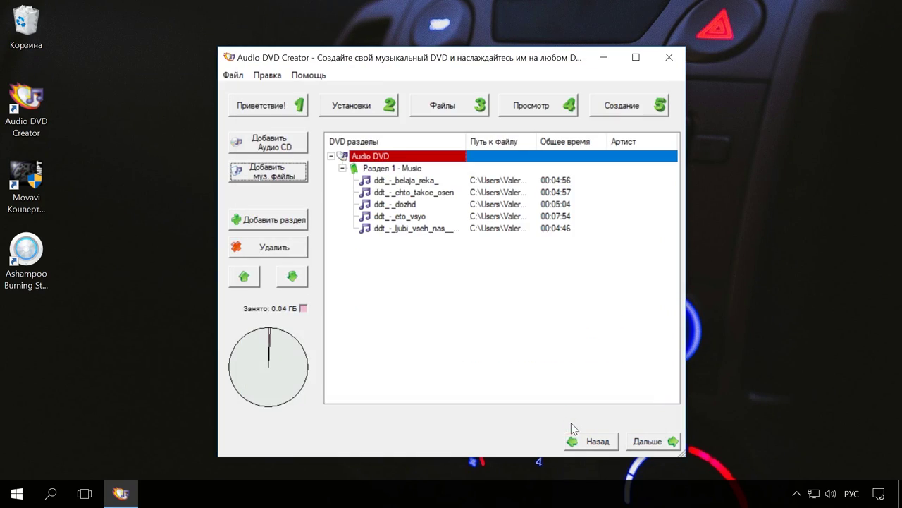
- Continue past the preview, burn the Audio DVD with Nero Burning ROM, and save the project as Audio DVD.prj, replacing the existing file
left_click(654, 442)
left_click(654, 443)
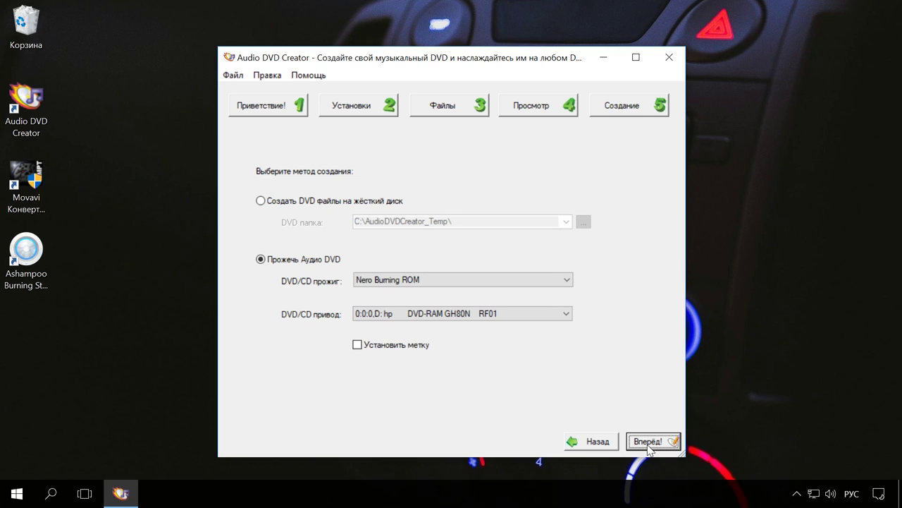
left_click(649, 442)
left_click(482, 299)
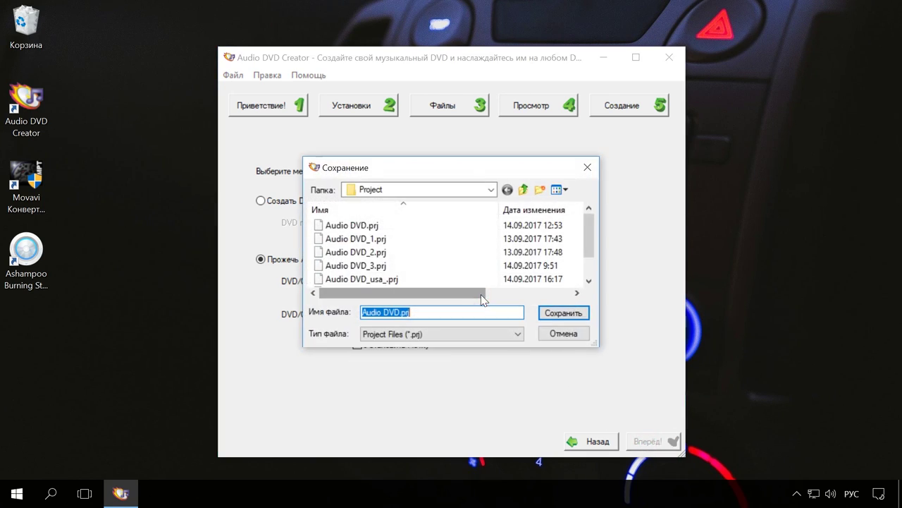
left_click(363, 227)
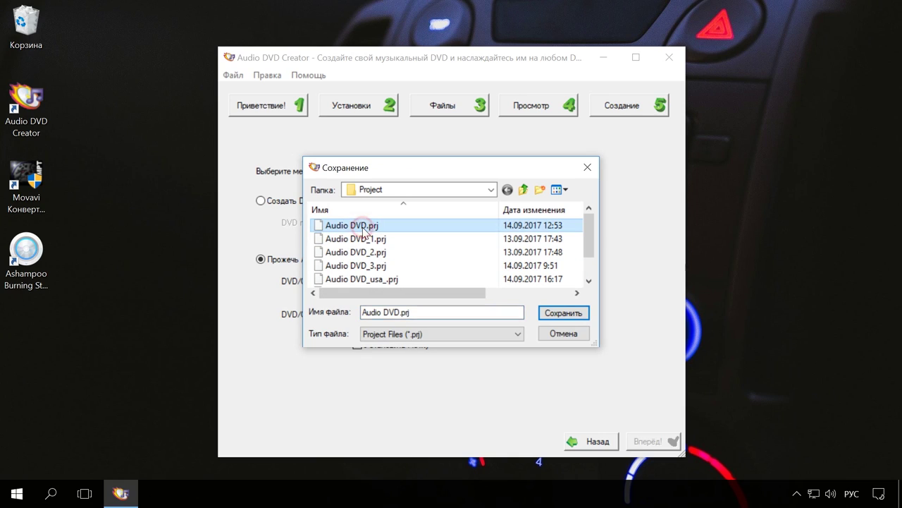
left_click(579, 315)
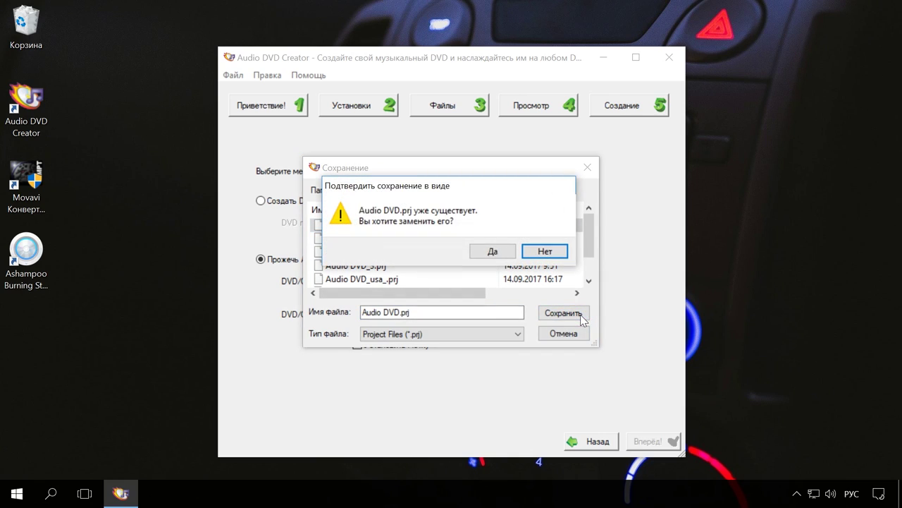
left_click(495, 249)
left_click(562, 319)
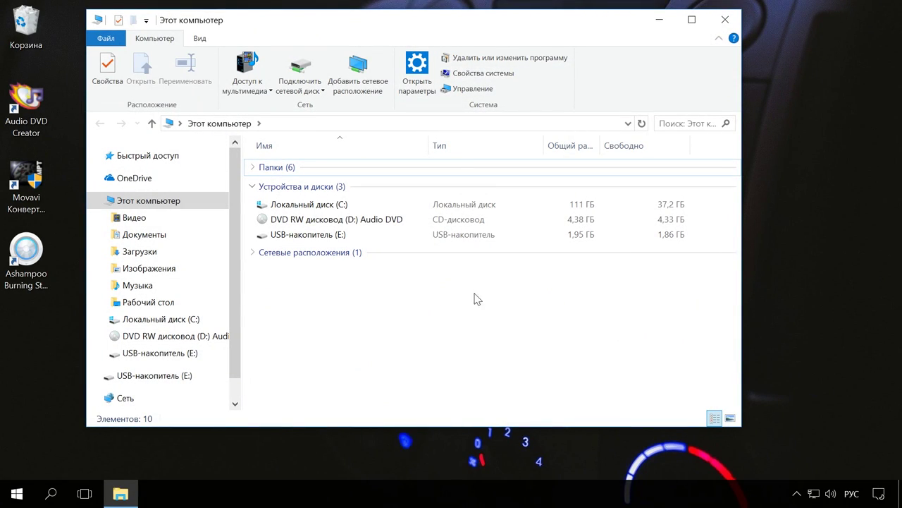
- Open the burned disc on drive D: in File Explorer, examine the contents of its VIDEO_TS folder, and close the window
right_click(322, 219)
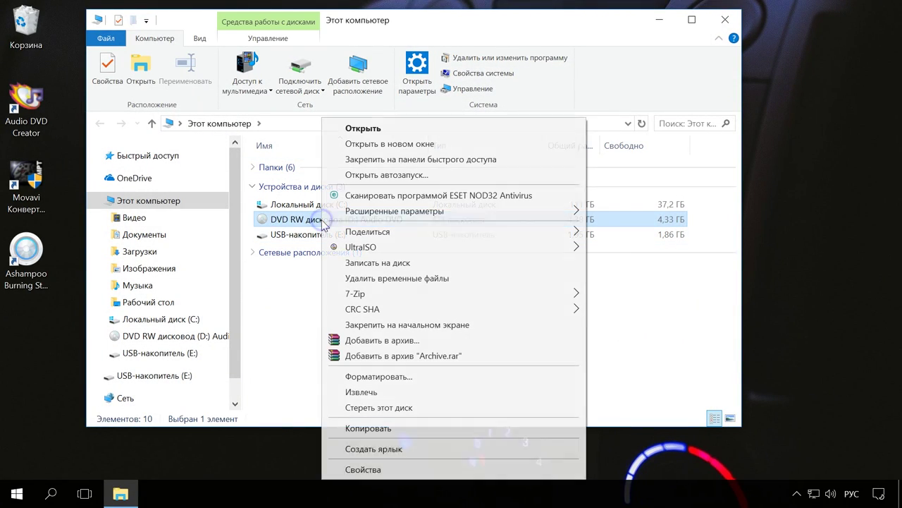
left_click(395, 128)
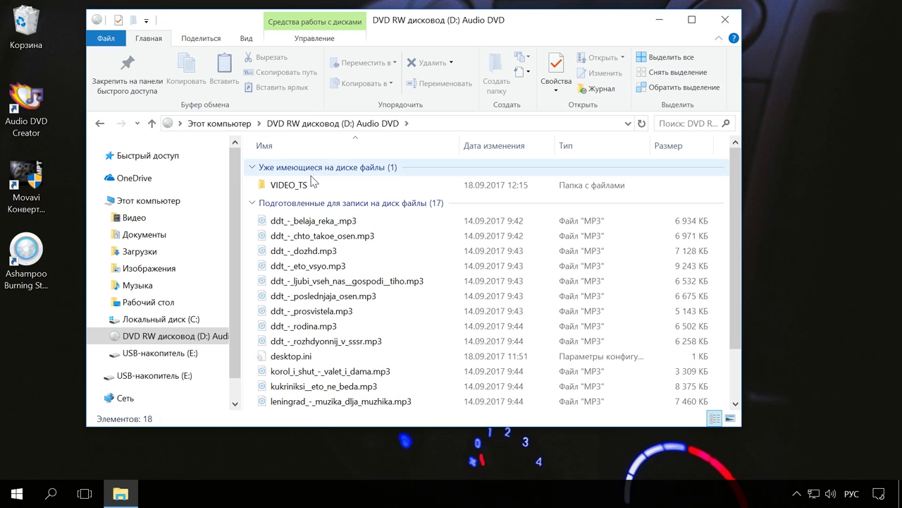
left_click(253, 203)
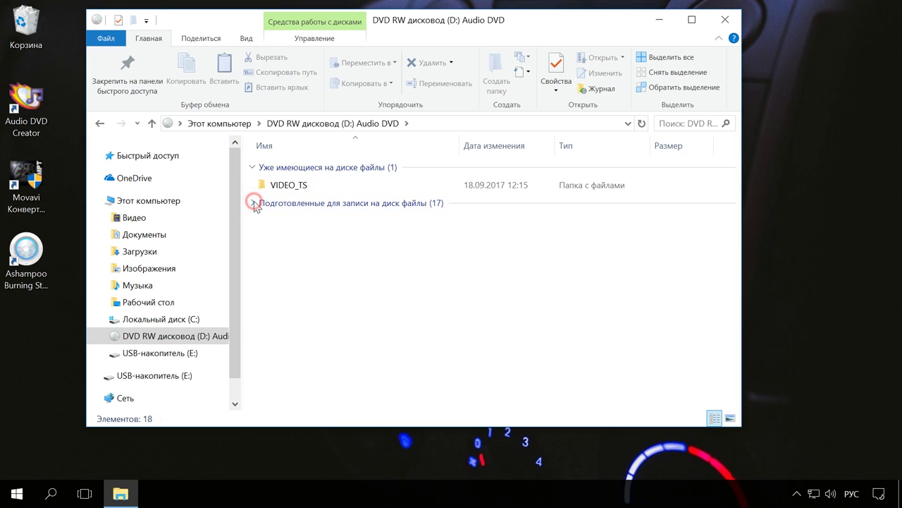
double_click(299, 185)
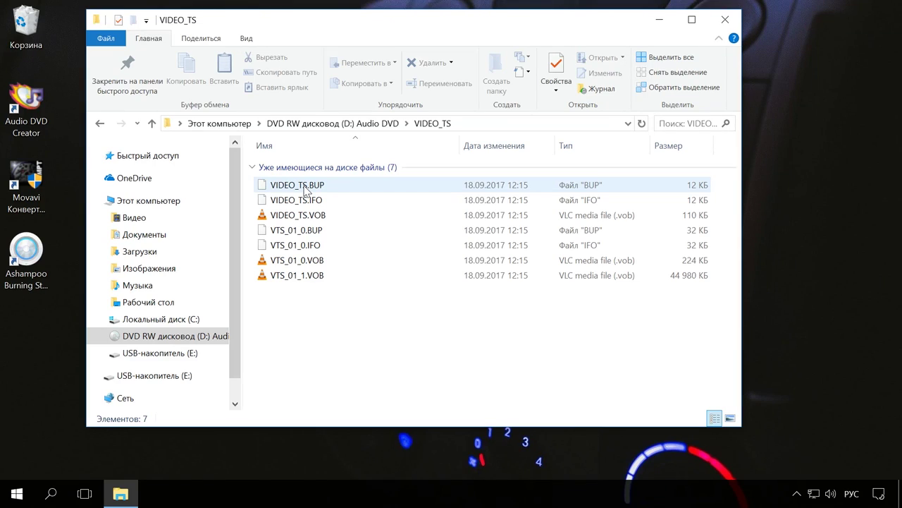
left_click(725, 21)
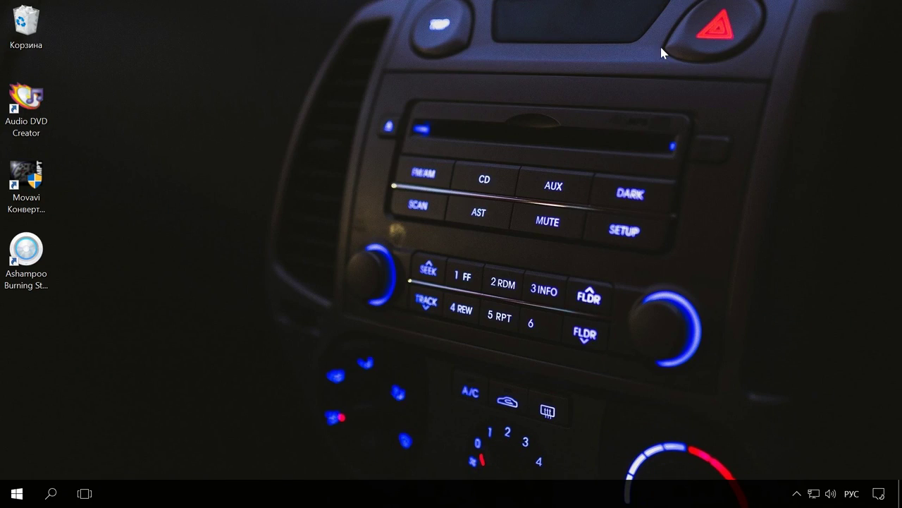
- Open Movavi Video Converter from the desktop and maximize its window
double_click(39, 176)
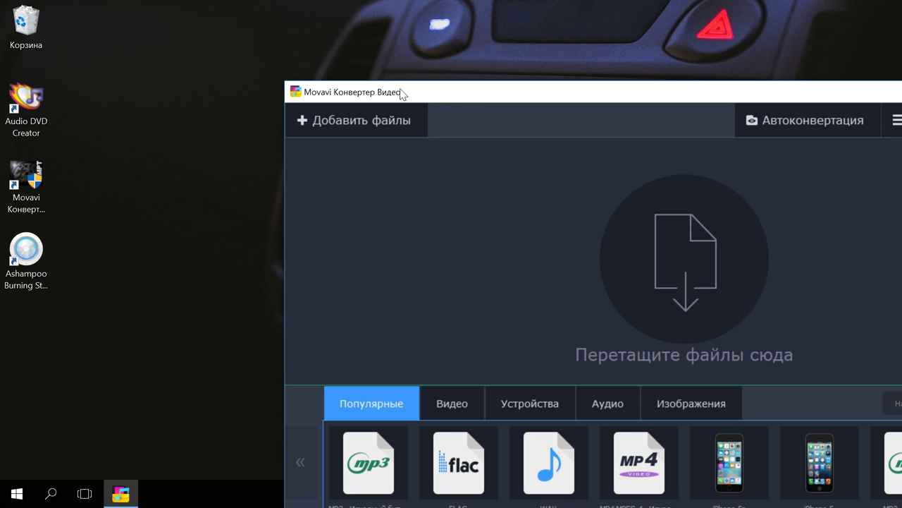
left_click_drag(473, 96, 258, 20)
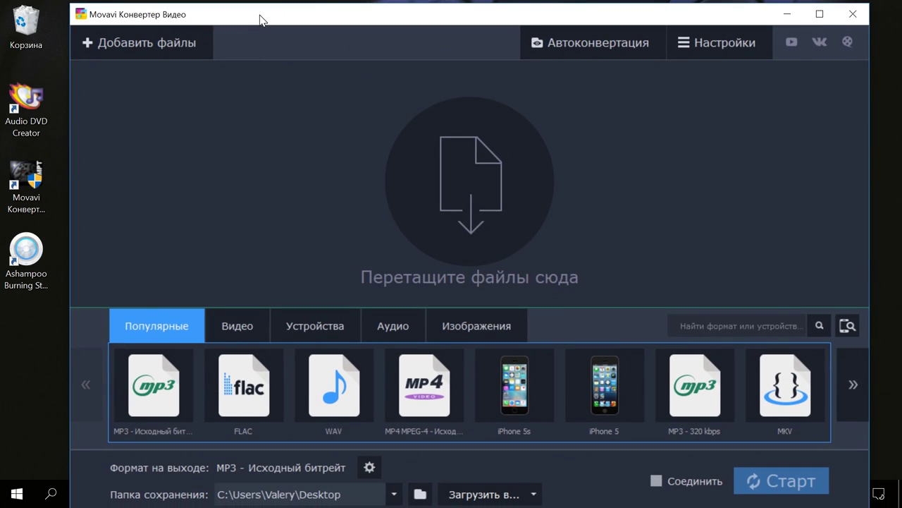
left_click(820, 13)
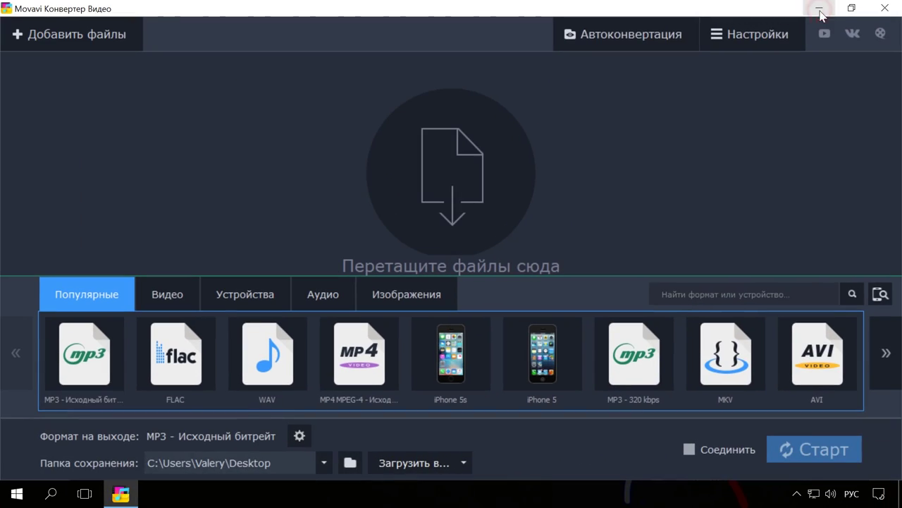
- Add the Audio DVD from drive D: to the conversion list by choosing its disc folder, and select the imported movie
left_click(94, 43)
mouse_move(113, 158)
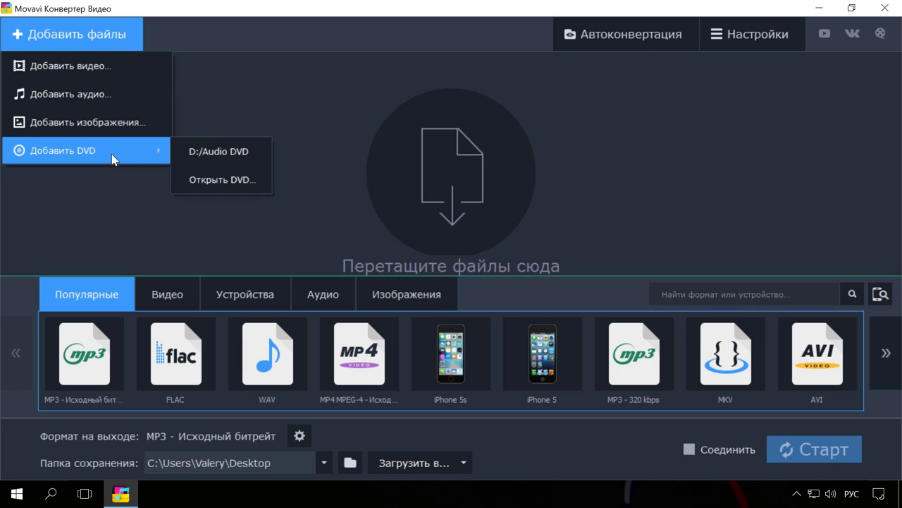
left_click(230, 179)
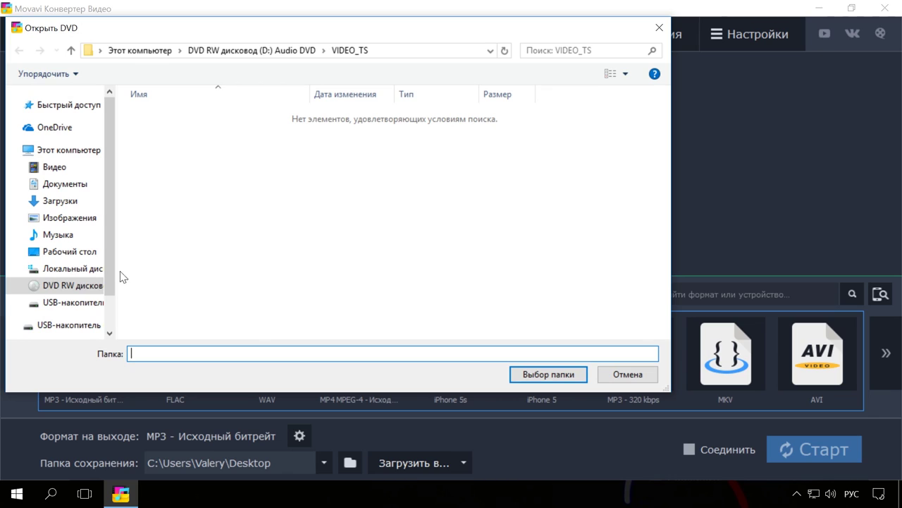
left_click(74, 284)
left_click(546, 373)
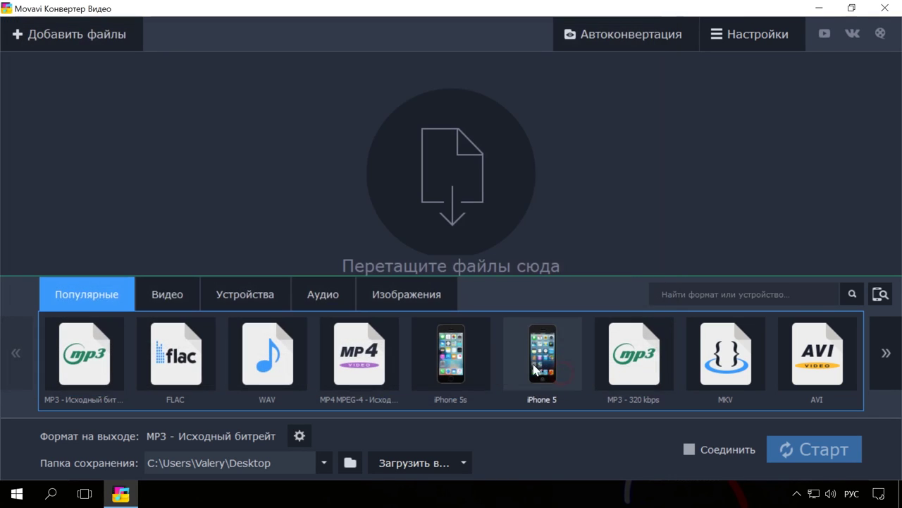
left_click(270, 107)
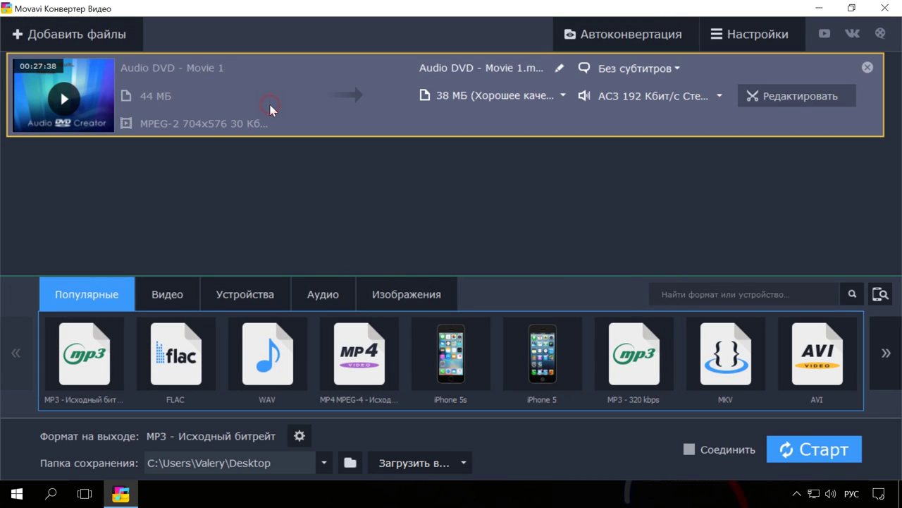
- Set the output format to the audio preset "MP3 - Исходный битрейт" and convert the Audio DVD movie
left_click(317, 293)
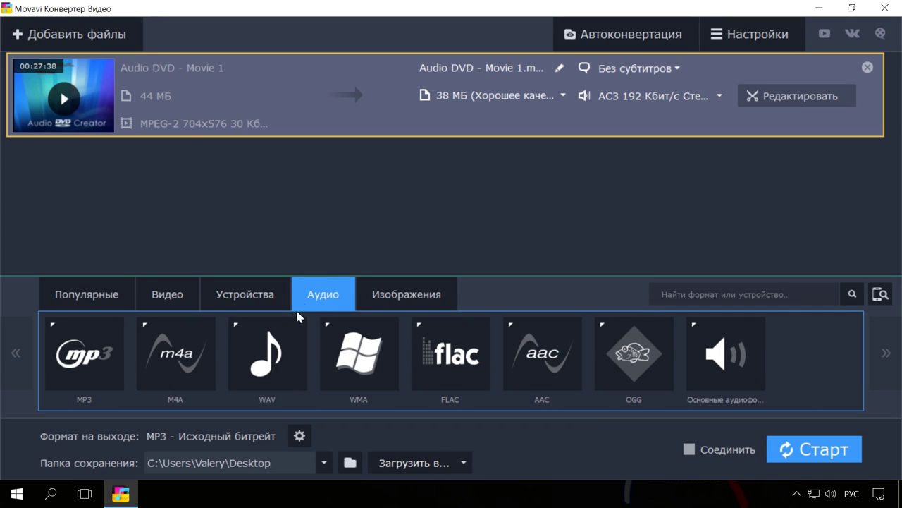
left_click(90, 363)
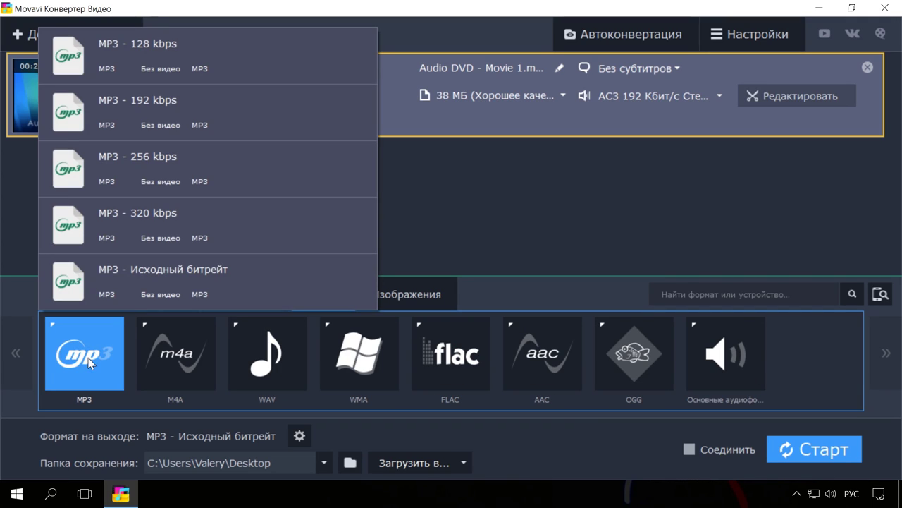
left_click(160, 284)
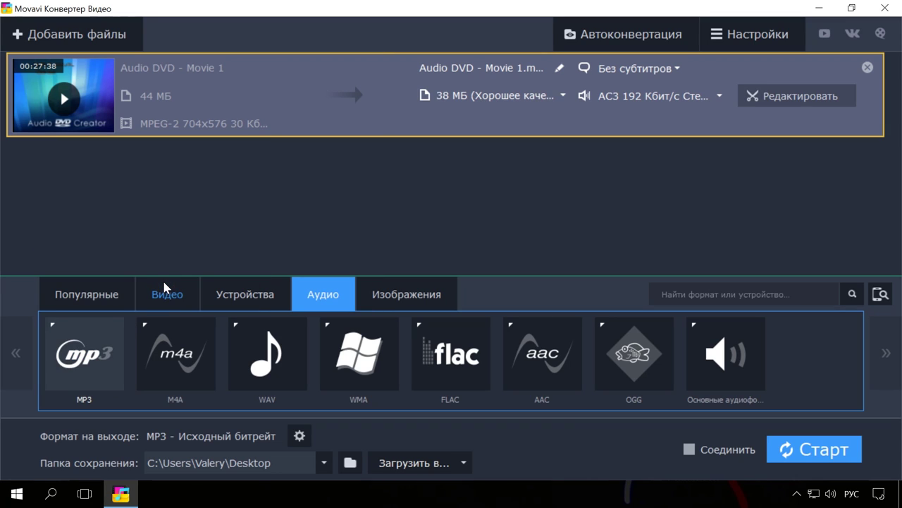
left_click(285, 458)
left_click(281, 443)
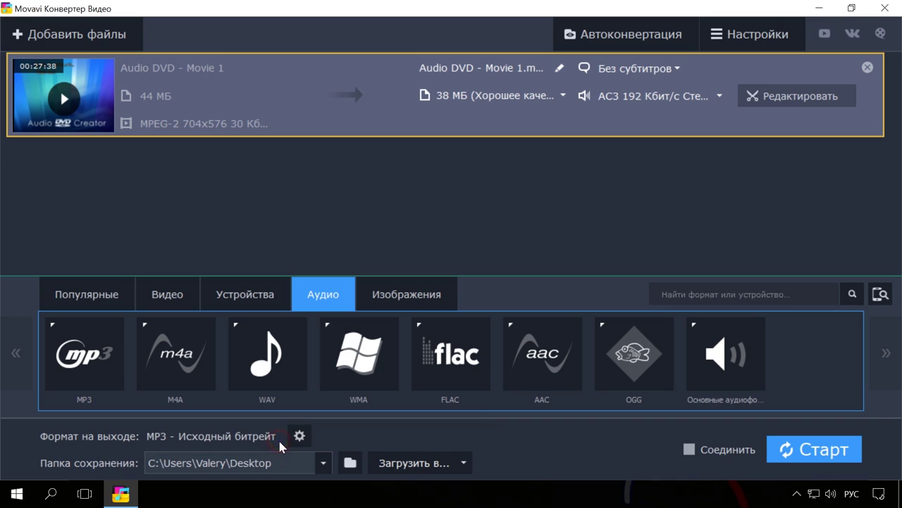
left_click(809, 450)
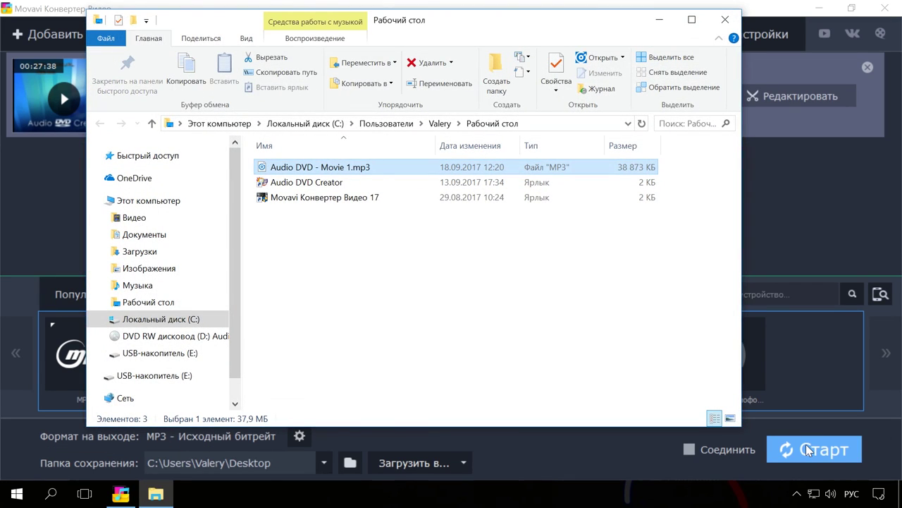
- Close the output folder window and the converter, and select Audio DVD - Movie 1.mp3 on the desktop
left_click(724, 19)
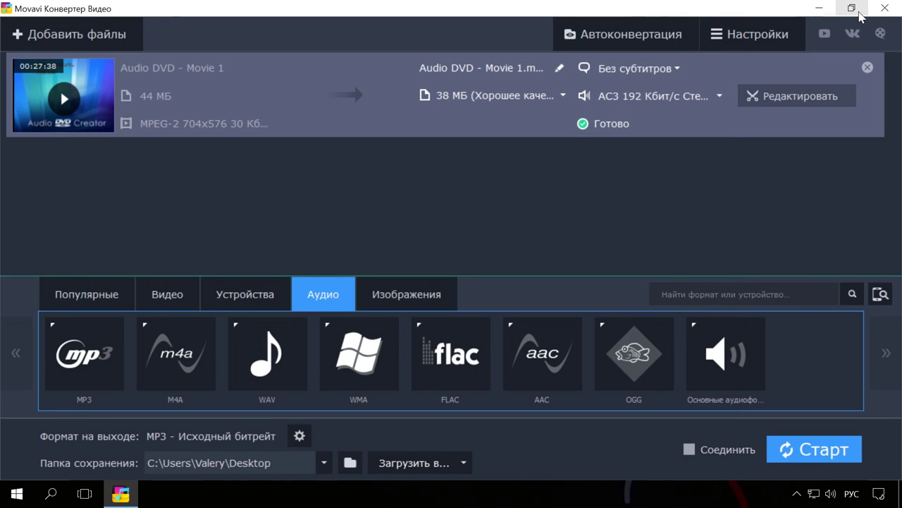
left_click(883, 8)
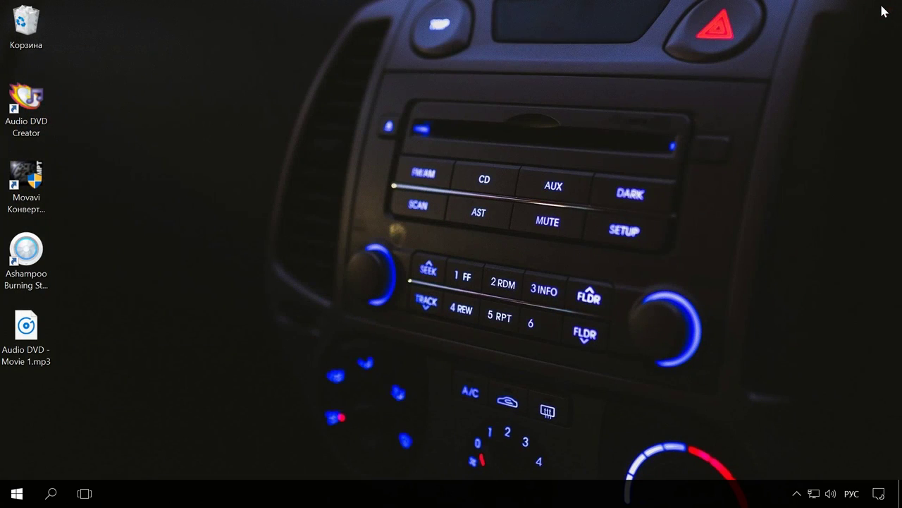
left_click(25, 329)
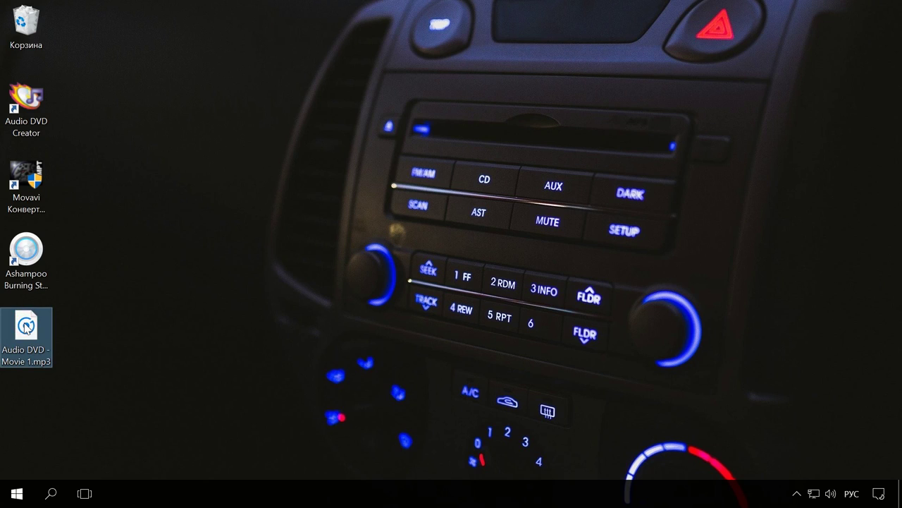